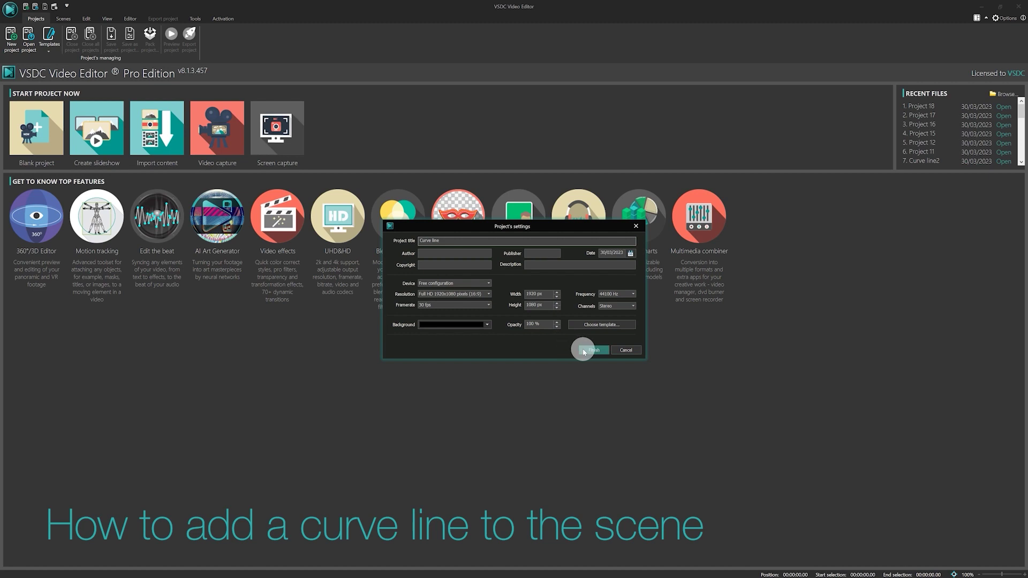
Step: Confirm the new project and draw a curve line with points near the top and lower left
{"action": "left_click", "coordinate": [584, 353]}
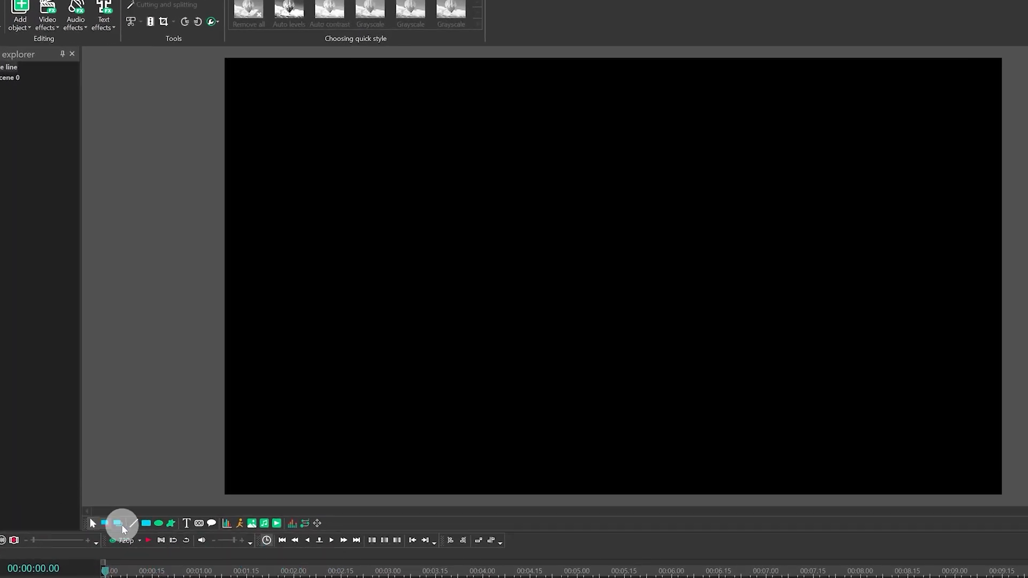
{"action": "left_click", "coordinate": [135, 527]}
{"action": "left_click", "coordinate": [138, 538]}
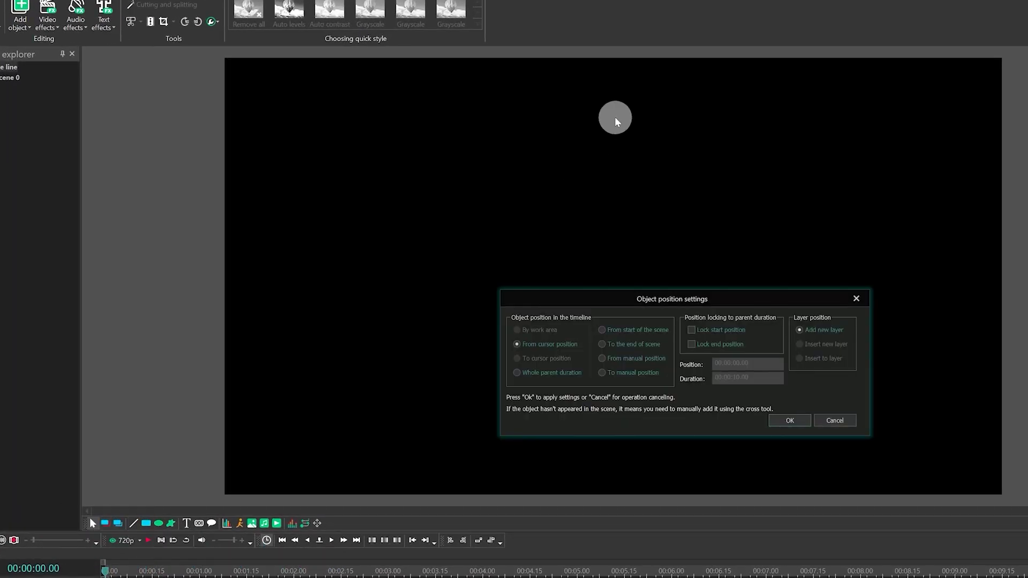
{"action": "left_click", "coordinate": [590, 111]}
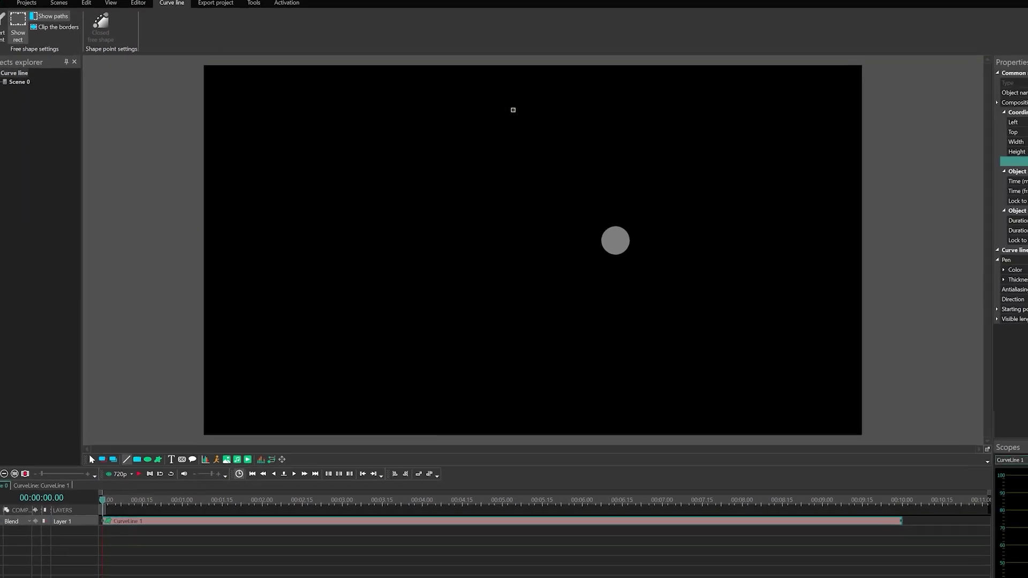
{"action": "left_click", "coordinate": [565, 230]}
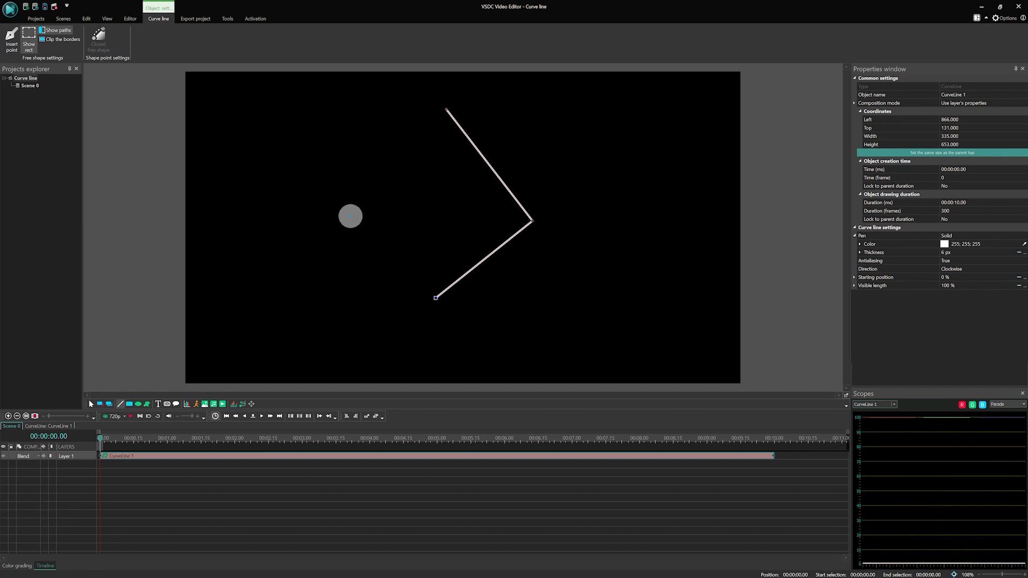
{"action": "left_click_drag", "start_coordinate": [350, 215], "coordinate": [370, 190]}
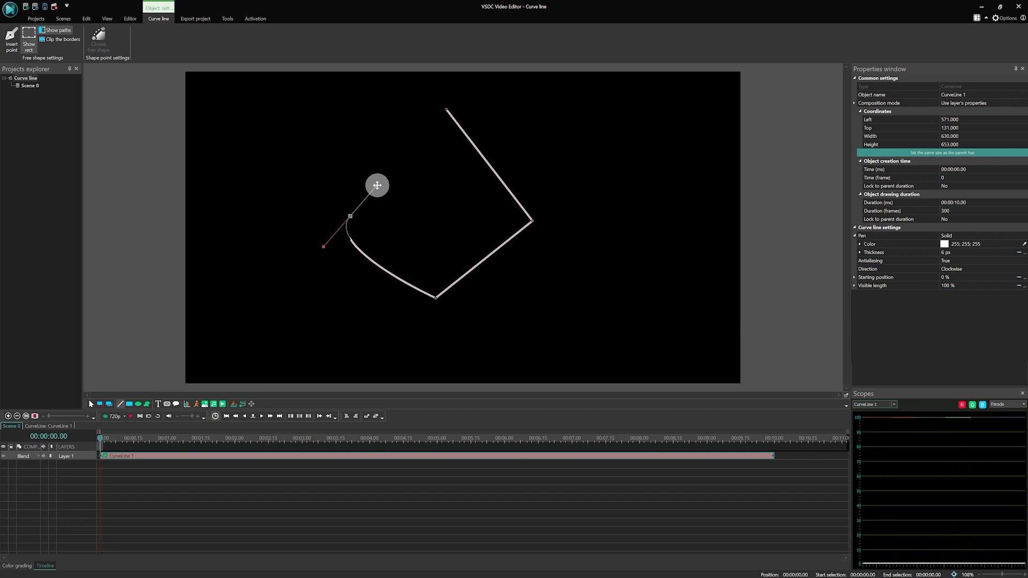
Step: Close the curve into a free shape and drag its tangent handles into a round circle
{"action": "left_click", "coordinate": [279, 469]}
{"action": "double_click", "coordinate": [272, 456]}
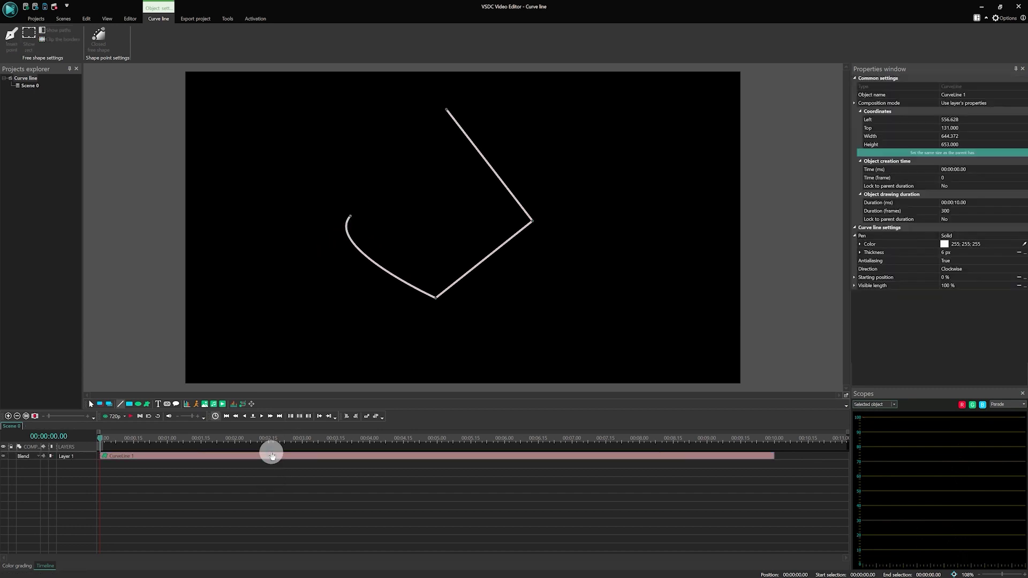
{"action": "left_click", "coordinate": [447, 109]}
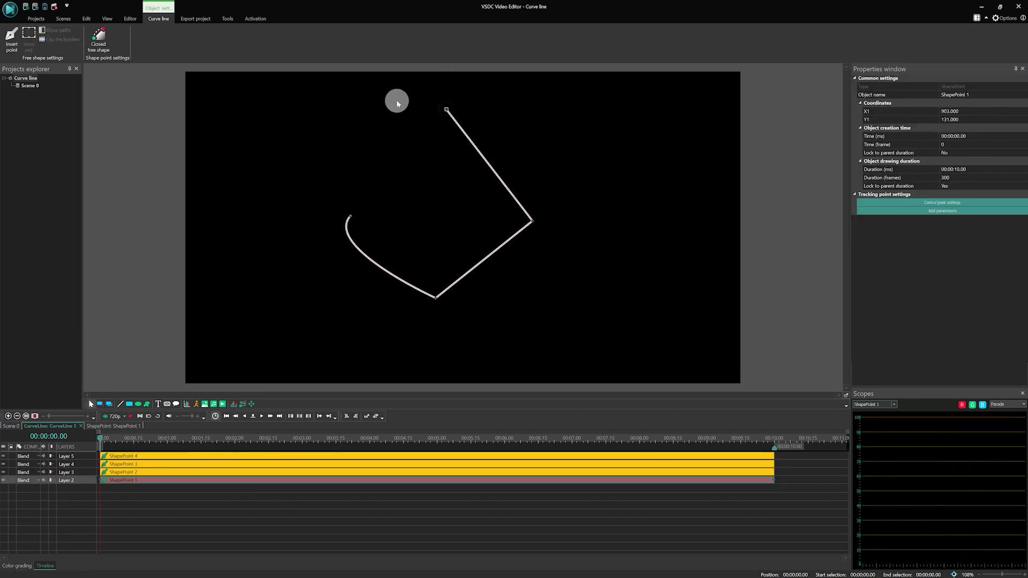
{"action": "left_click", "coordinate": [101, 36]}
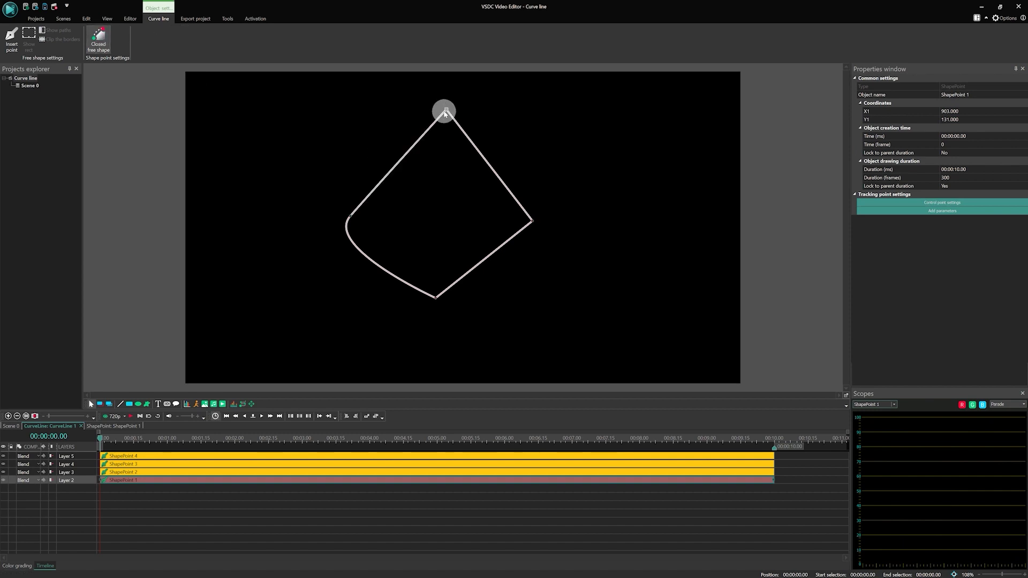
{"action": "mouse_move", "coordinate": [447, 111]}
{"action": "left_mouse_down"}
{"action": "mouse_move", "coordinate": [423, 107]}
{"action": "mouse_move", "coordinate": [487, 106]}
{"action": "left_mouse_up"}
{"action": "left_click", "coordinate": [533, 221]}
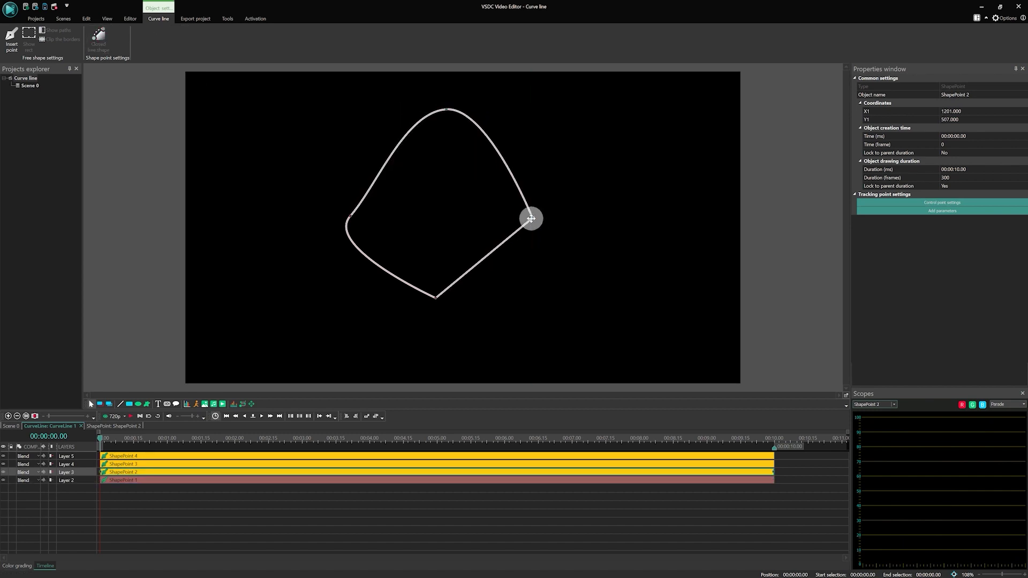
{"action": "left_click_drag", "start_coordinate": [530, 219], "coordinate": [536, 255]}
{"action": "left_click", "coordinate": [436, 297]}
{"action": "left_click_drag", "start_coordinate": [436, 296], "coordinate": [383, 295]}
{"action": "mouse_move", "coordinate": [350, 216]}
{"action": "left_mouse_down"}
{"action": "mouse_move", "coordinate": [375, 184]}
{"action": "mouse_move", "coordinate": [352, 172]}
{"action": "left_mouse_up"}
{"action": "left_click_drag", "start_coordinate": [458, 108], "coordinate": [440, 130]}
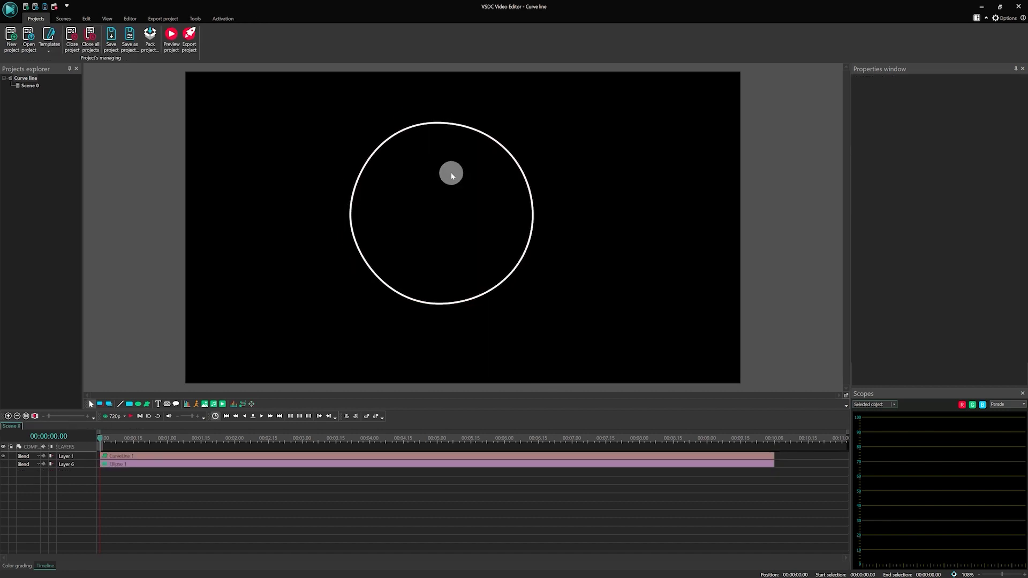
Step: Keep the circle's Solid pen mode and raise its line thickness from 6 to 12 px
{"action": "left_click", "coordinate": [475, 129]}
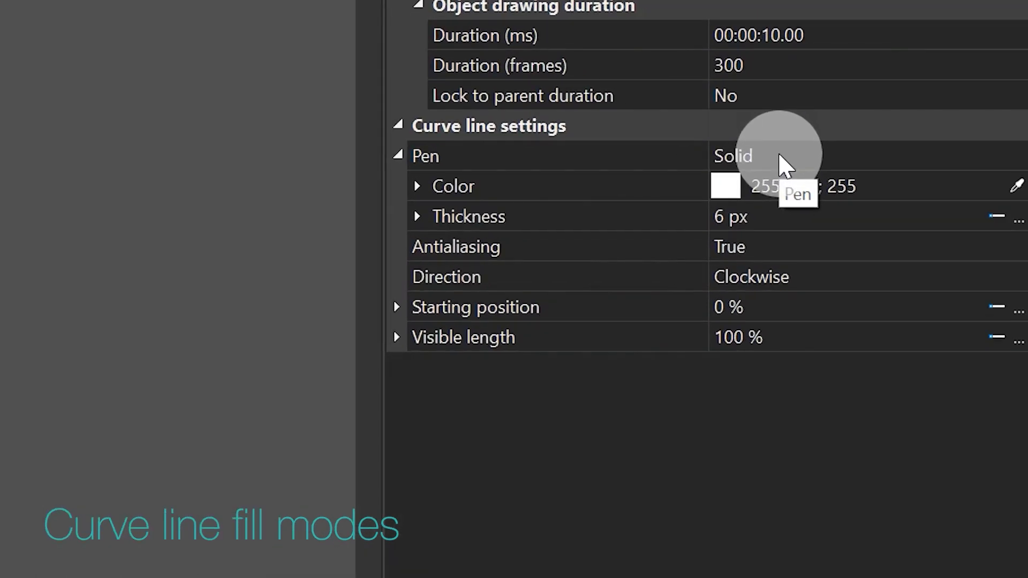
{"action": "left_click", "coordinate": [783, 161]}
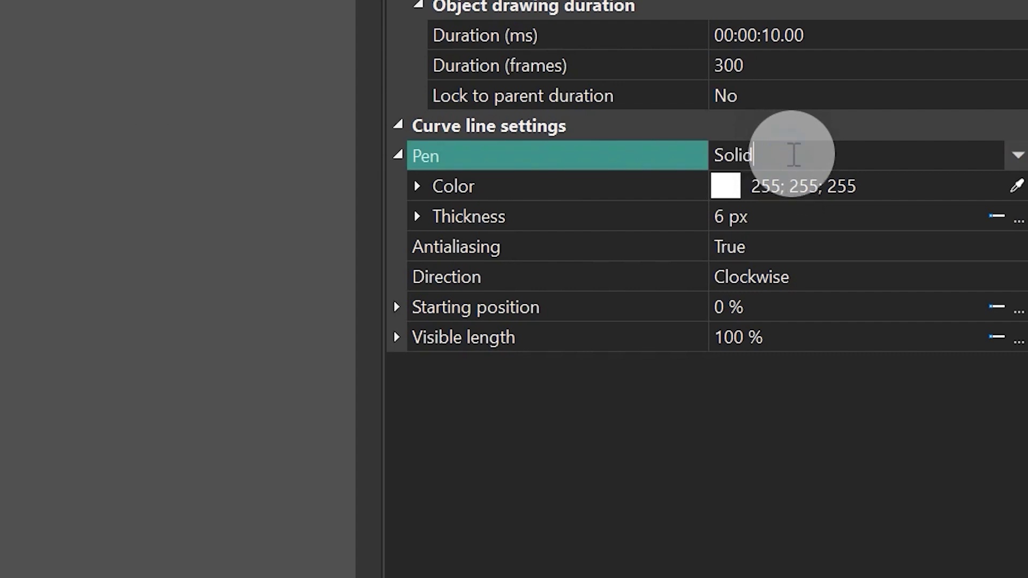
{"action": "left_click", "coordinate": [1017, 154]}
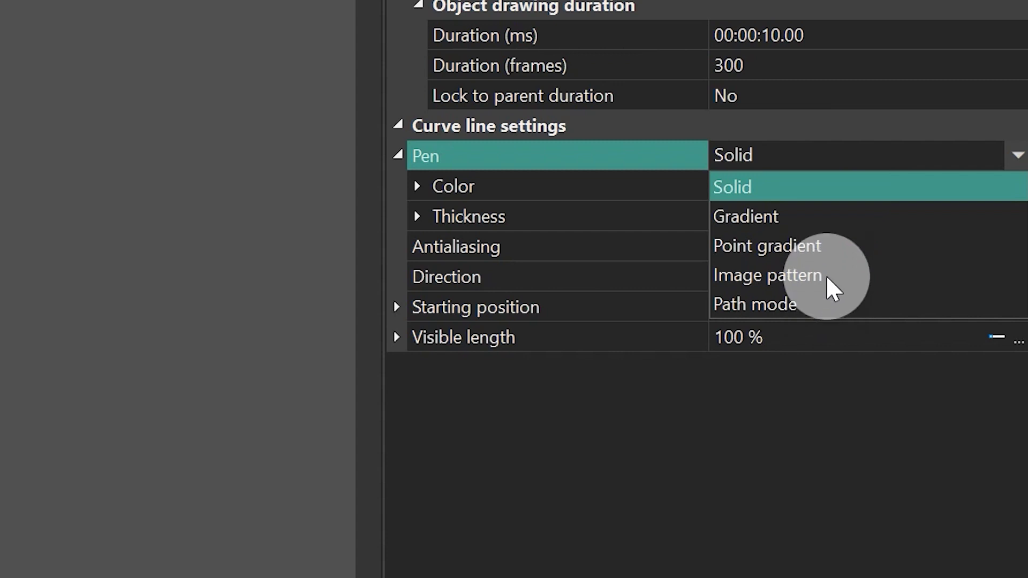
{"action": "left_click", "coordinate": [847, 154]}
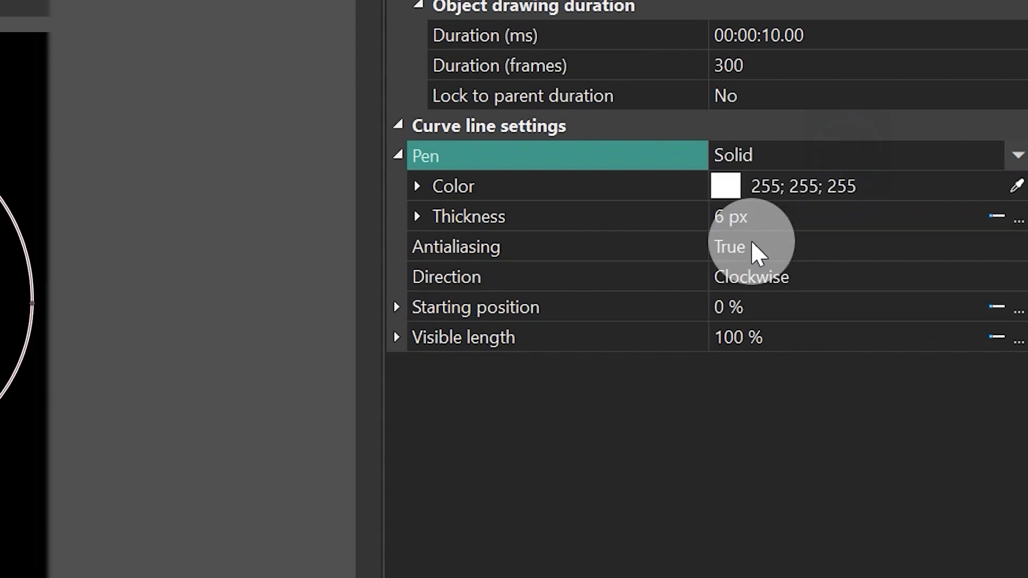
{"action": "left_click", "coordinate": [723, 221]}
{"action": "left_click_drag", "start_coordinate": [722, 220], "coordinate": [724, 229]}
{"action": "left_click", "coordinate": [723, 225]}
{"action": "type", "text": "1"}
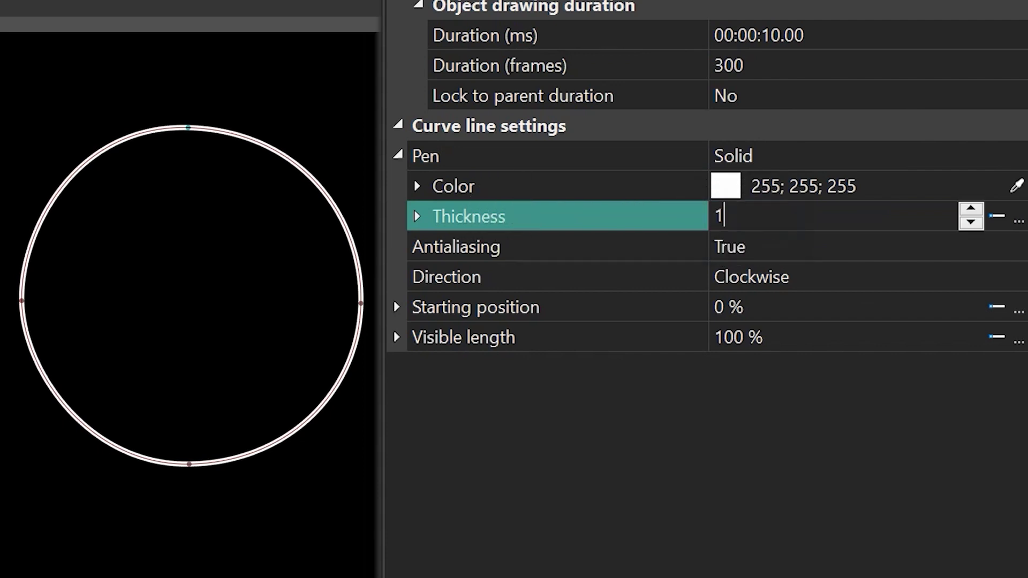
{"action": "type", "text": "2"}
{"action": "left_click", "coordinate": [510, 214]}
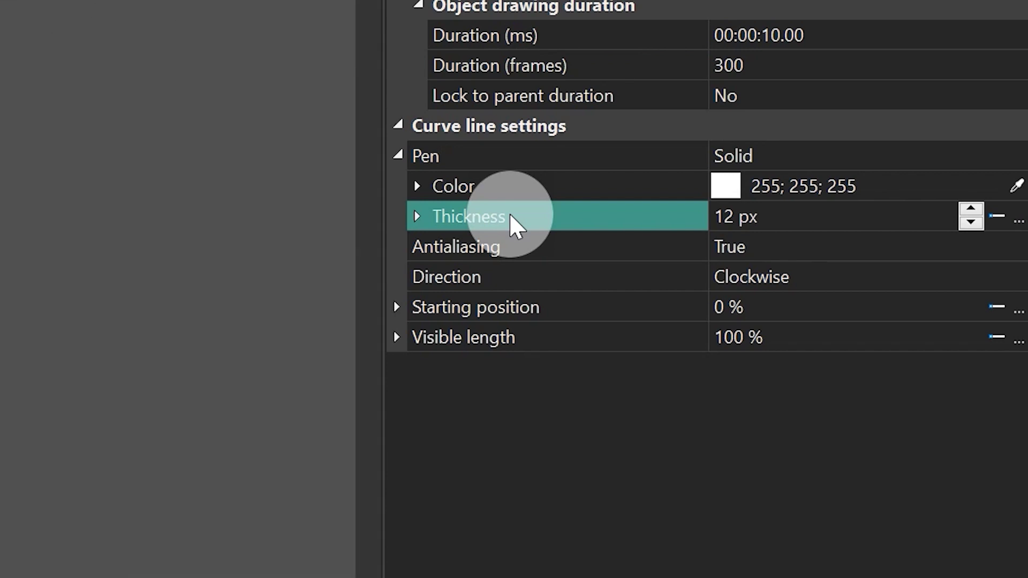
{"action": "left_click", "coordinate": [1017, 160]}
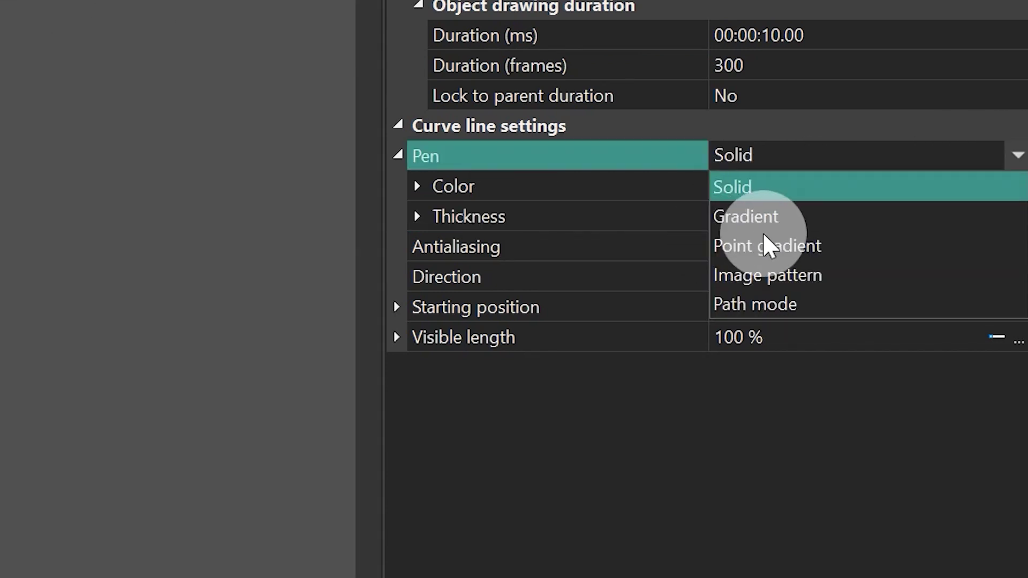
Step: Switch the circle's pen to Gradient with a red end colour
{"action": "left_click", "coordinate": [778, 219]}
{"action": "left_click", "coordinate": [988, 225]}
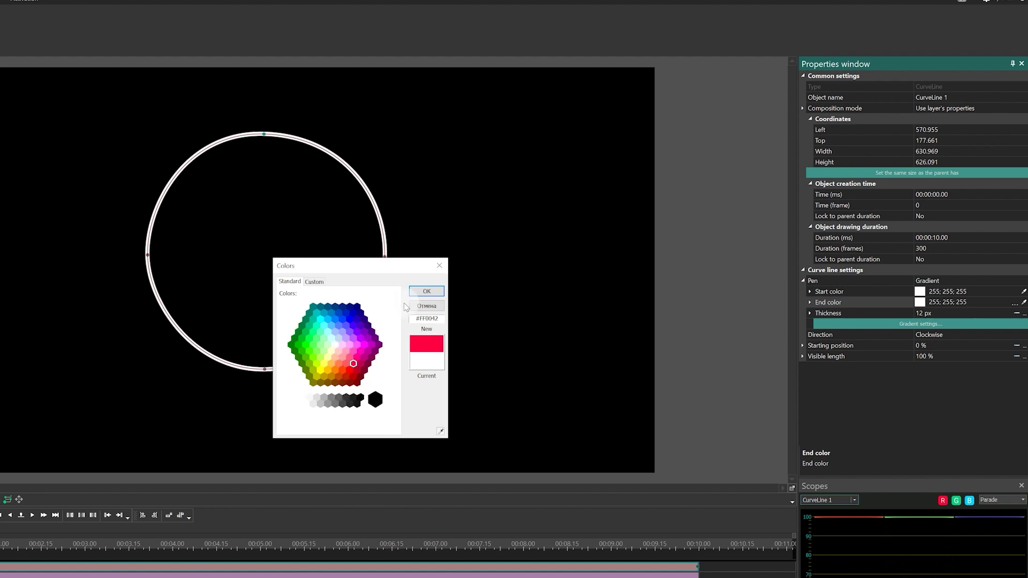
{"action": "left_click", "coordinate": [427, 292]}
{"action": "left_click", "coordinate": [270, 136]}
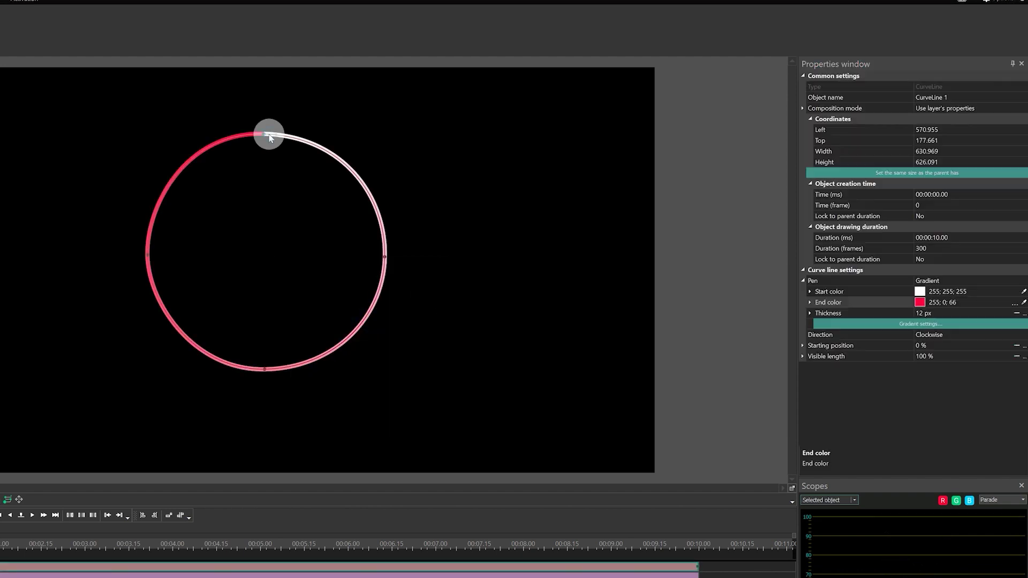
Step: Try the pink, rainbow and blue-yellow-blue presets in Gradient settings
{"action": "left_click", "coordinate": [942, 325]}
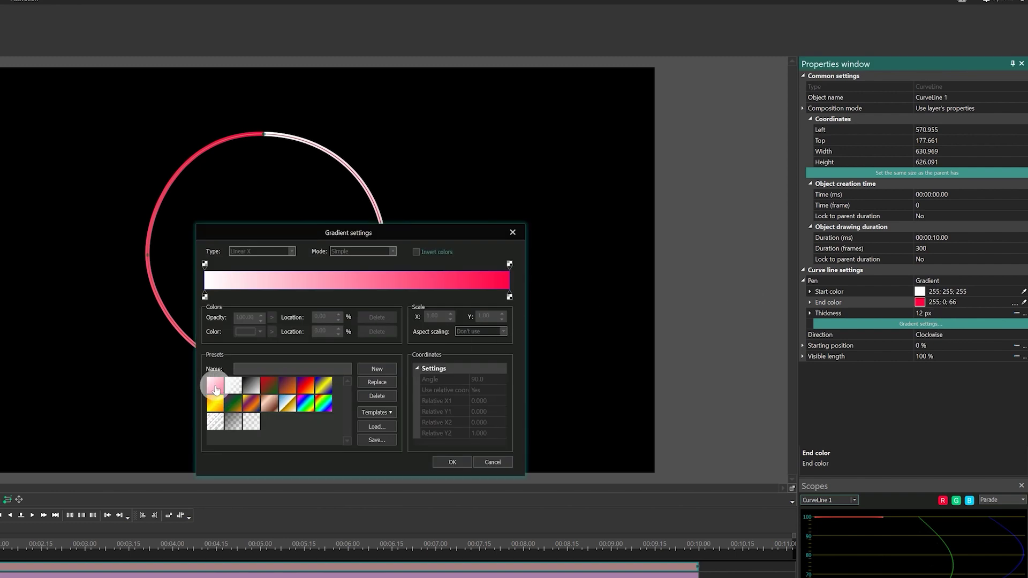
{"action": "left_click", "coordinate": [216, 404]}
{"action": "left_click_drag", "start_coordinate": [367, 229], "coordinate": [617, 191]}
{"action": "left_click", "coordinate": [570, 365]}
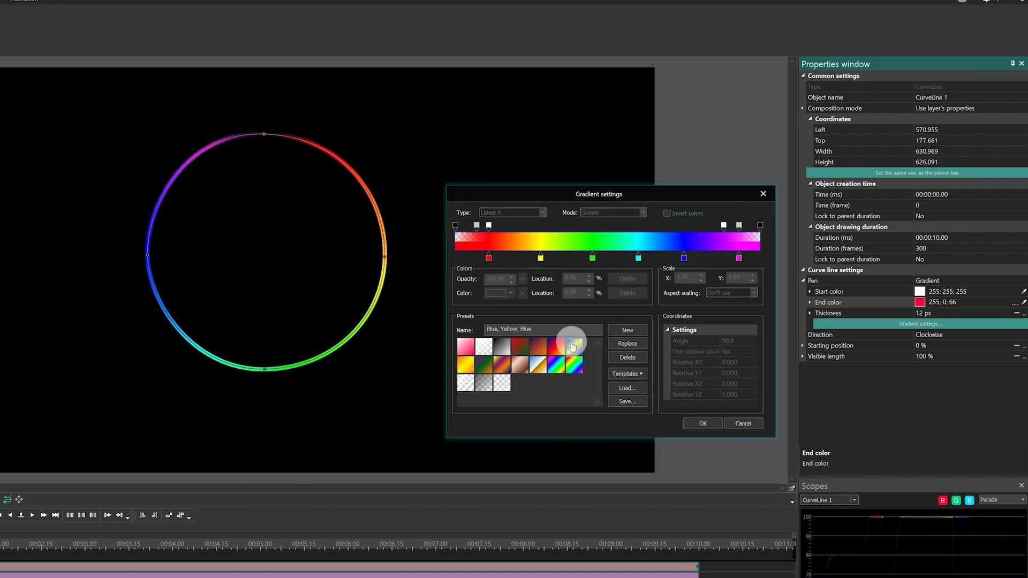
{"action": "left_click", "coordinate": [572, 346]}
{"action": "left_click", "coordinate": [539, 346]}
Step: After trying Red, Green and orange-yellow-orange, apply the Black, White gradient preset
{"action": "left_click", "coordinate": [520, 346]}
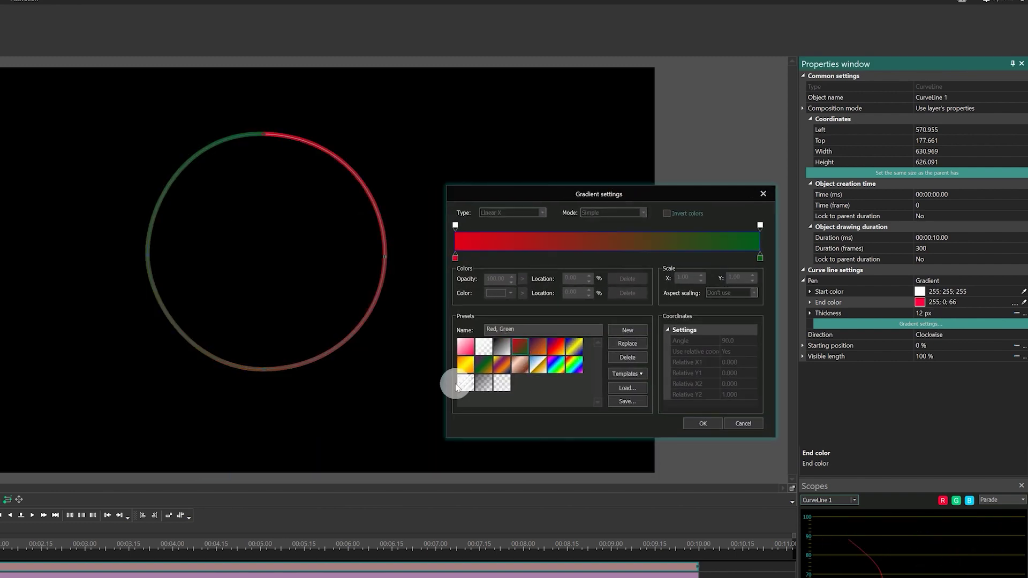
{"action": "left_click", "coordinate": [467, 368]}
{"action": "left_click", "coordinate": [466, 347]}
{"action": "left_click", "coordinate": [501, 347]}
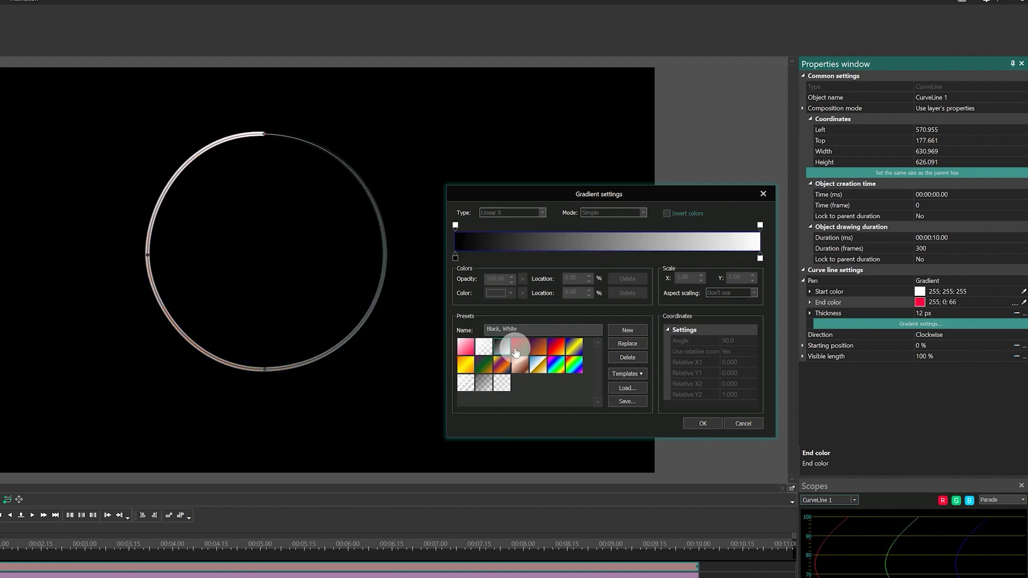
{"action": "left_click", "coordinate": [703, 424]}
{"action": "left_click", "coordinate": [505, 244]}
{"action": "left_click", "coordinate": [358, 184]}
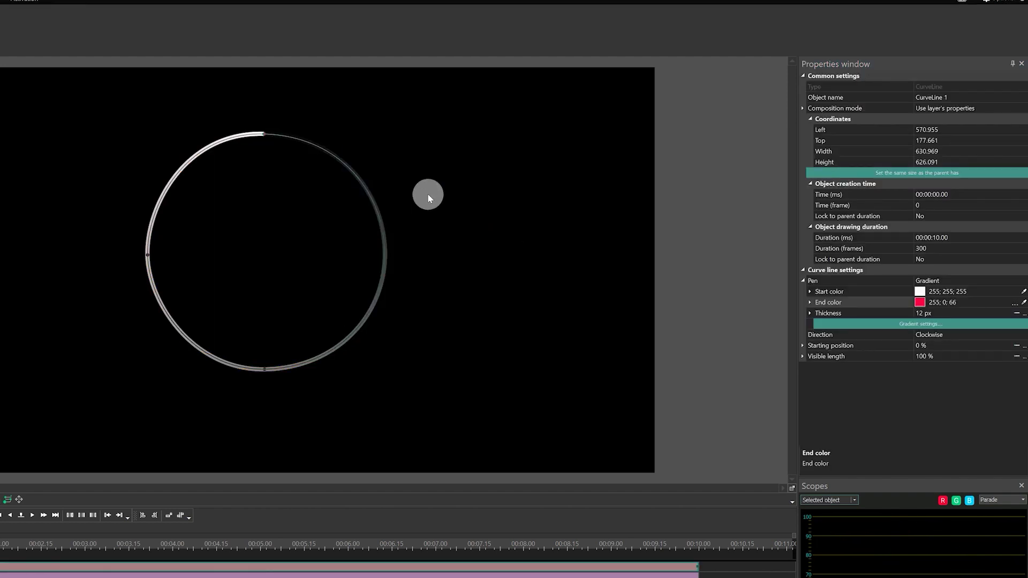
{"action": "left_click", "coordinate": [994, 281]}
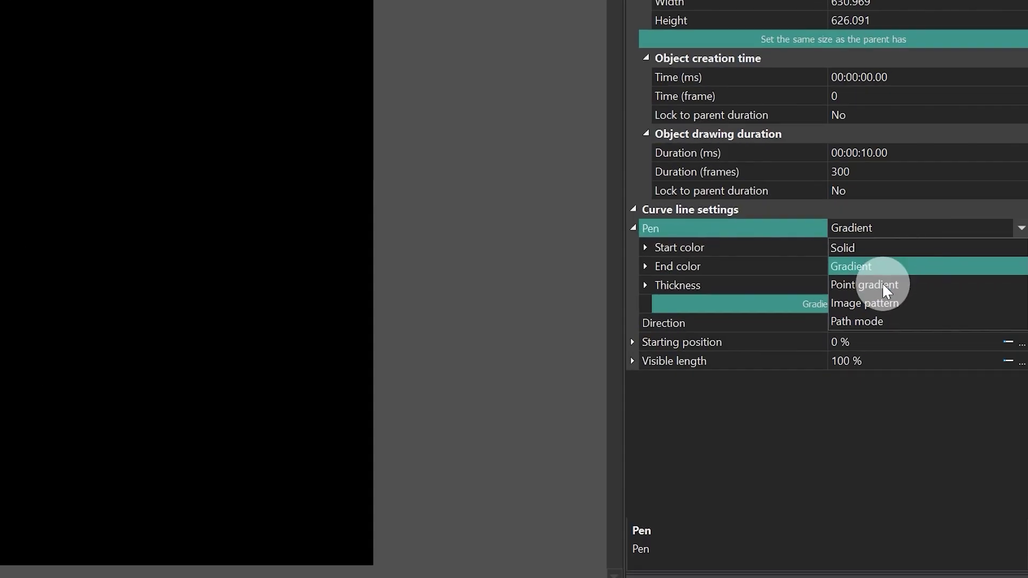
Step: Switch the pen to Point gradient and colour the first circle point red
{"action": "left_click", "coordinate": [945, 310]}
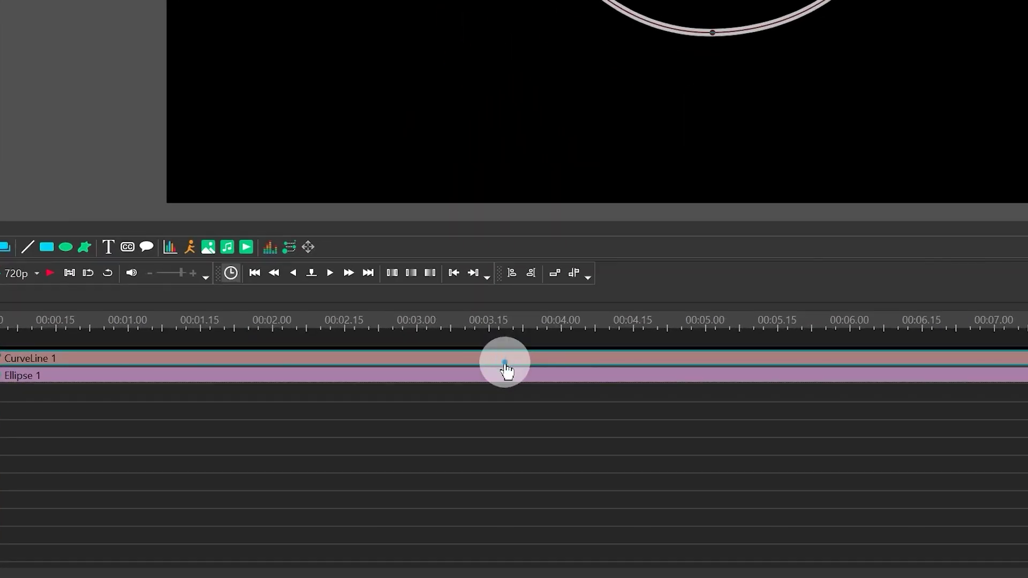
{"action": "double_click", "coordinate": [344, 456]}
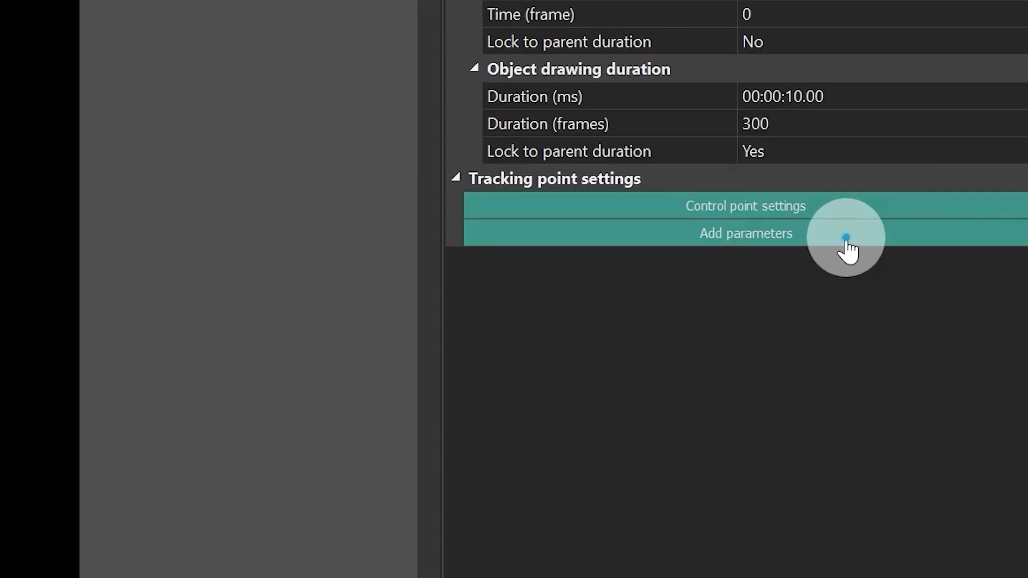
{"action": "left_click", "coordinate": [845, 236]}
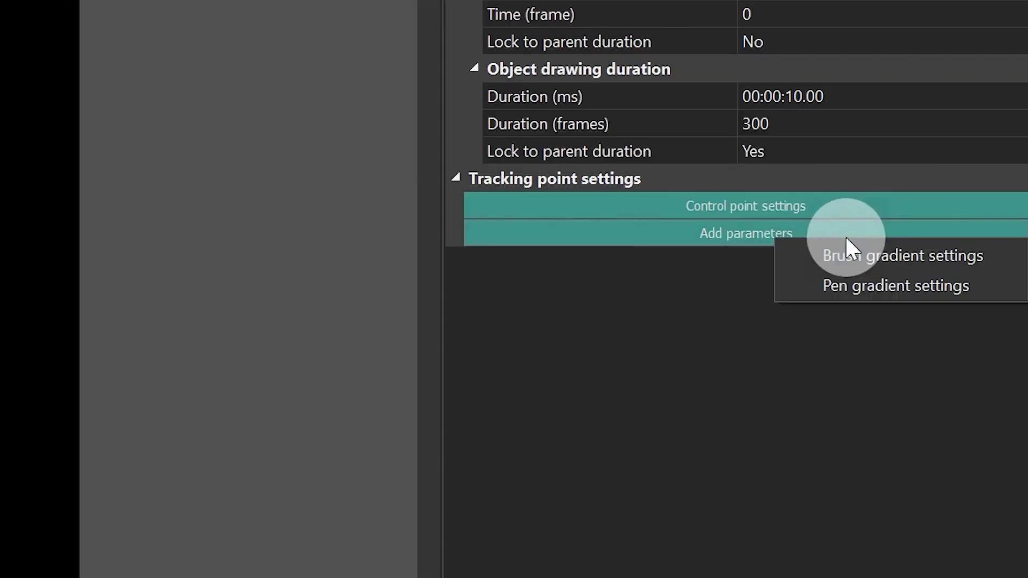
{"action": "left_click", "coordinate": [855, 287]}
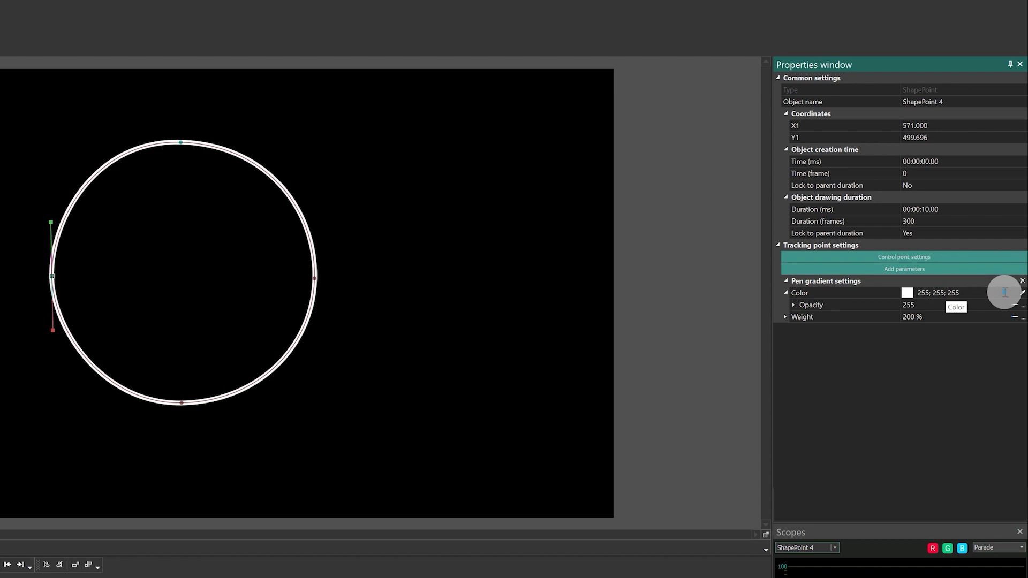
{"action": "left_click", "coordinate": [1004, 292]}
{"action": "left_click", "coordinate": [278, 410]}
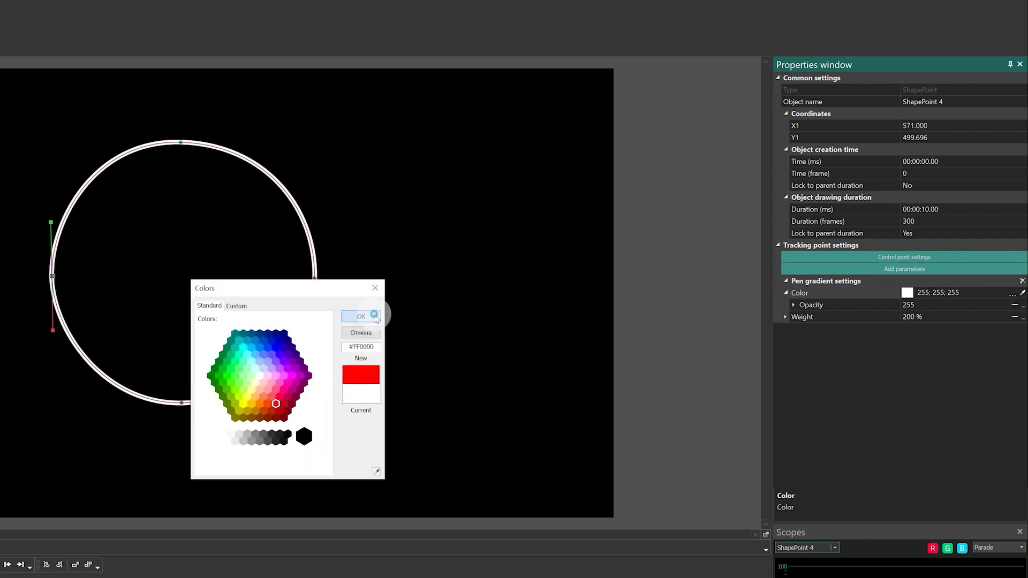
Step: Add pen gradient settings to the bottom point and colour it yellow
{"action": "left_click", "coordinate": [361, 316]}
{"action": "left_click", "coordinate": [184, 404]}
{"action": "left_click", "coordinate": [966, 269]}
{"action": "left_click", "coordinate": [971, 290]}
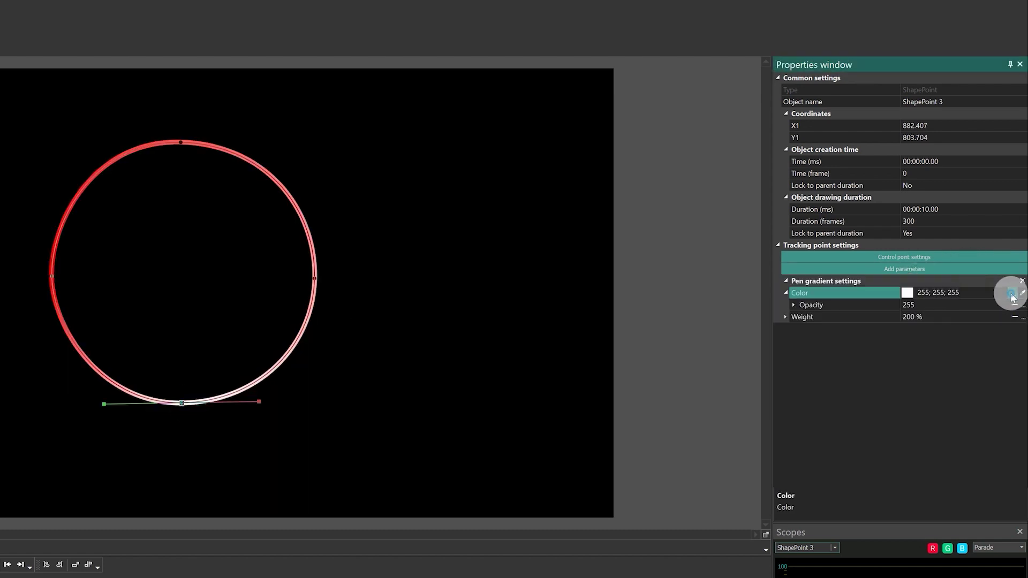
{"action": "left_click", "coordinate": [1006, 293]}
{"action": "left_click", "coordinate": [238, 401]}
Step: Add pen gradient settings to the top and right circle points
{"action": "left_click", "coordinate": [361, 316]}
{"action": "left_click", "coordinate": [182, 142]}
{"action": "left_click", "coordinate": [916, 268]}
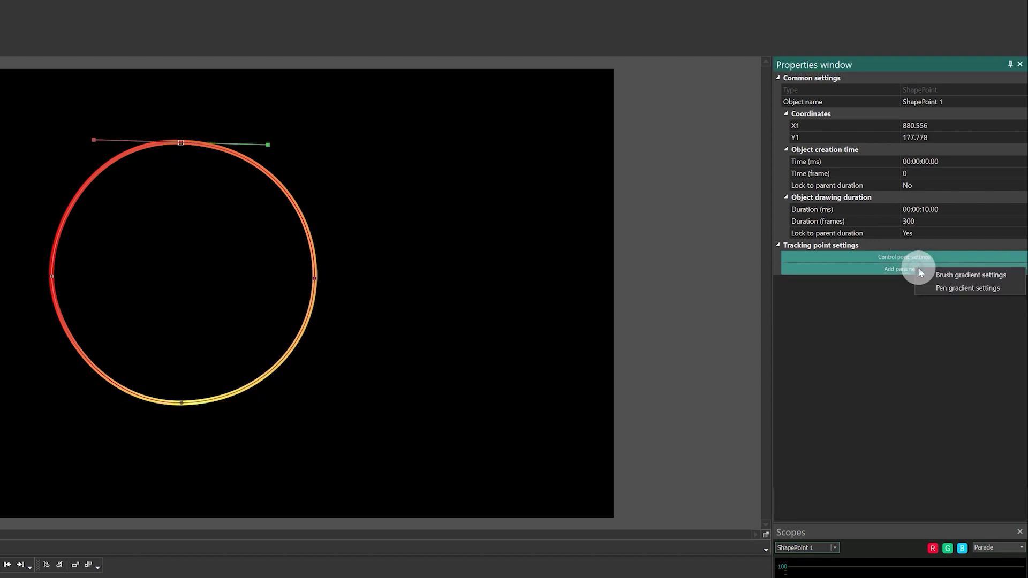
{"action": "left_click", "coordinate": [957, 274]}
{"action": "left_click", "coordinate": [315, 278]}
Step: Colour the right point light blue and lower its opacity
{"action": "left_click", "coordinate": [937, 262]}
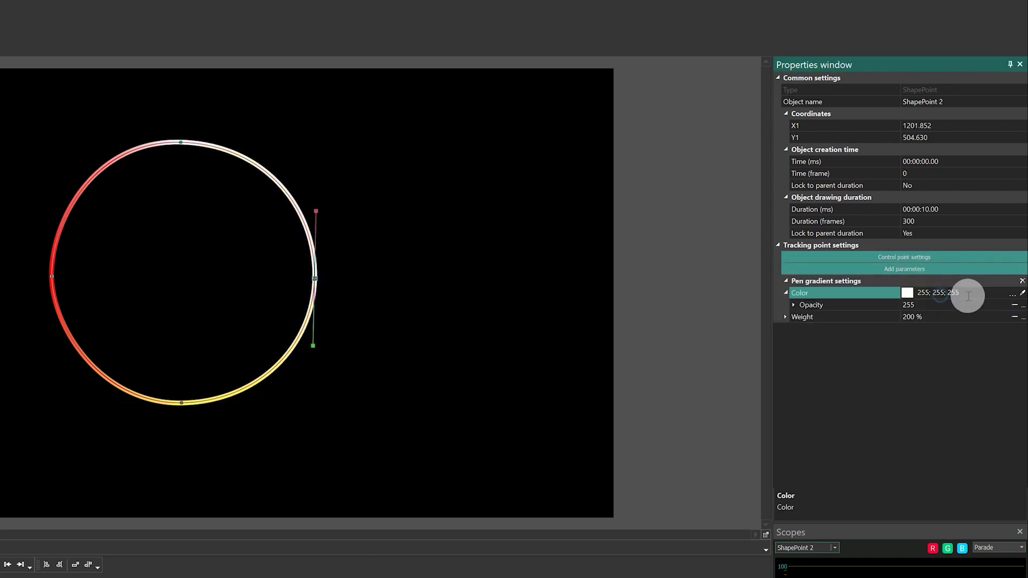
{"action": "left_click", "coordinate": [965, 292]}
{"action": "left_click", "coordinate": [275, 359]}
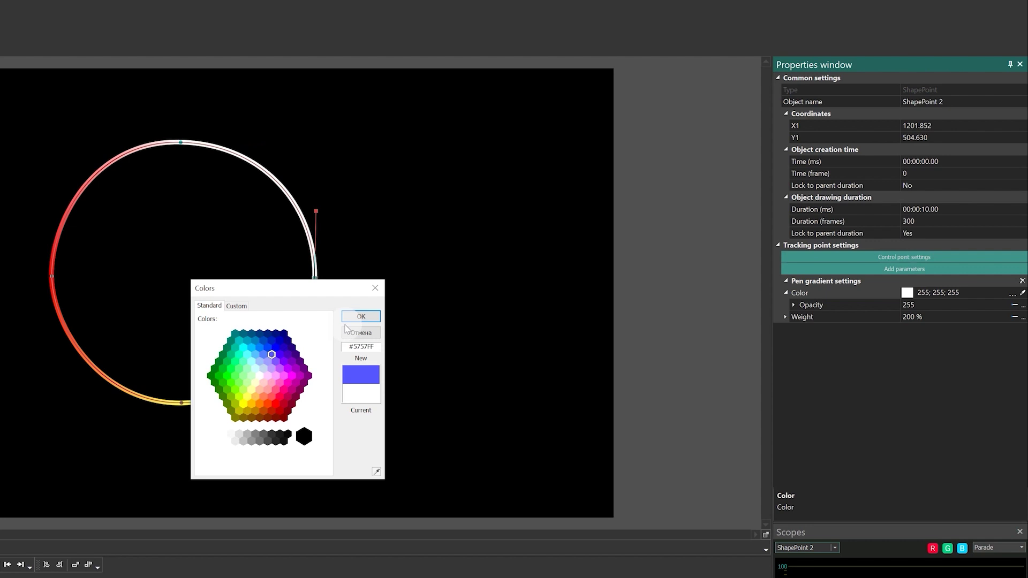
{"action": "left_click", "coordinate": [360, 316]}
{"action": "left_click", "coordinate": [917, 304]}
{"action": "left_click_drag", "start_coordinate": [916, 305], "coordinate": [913, 303]}
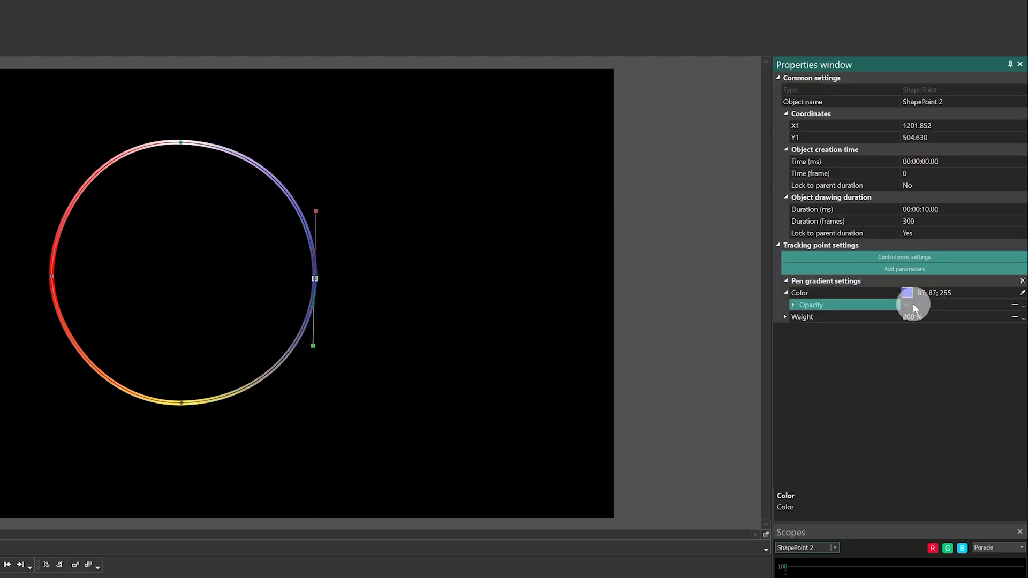
{"action": "key", "text": "Escape"}
Step: Preview a wave PNG image-pattern stroke on the circle, then switch it to Path mode
{"action": "left_click", "coordinate": [1021, 306]}
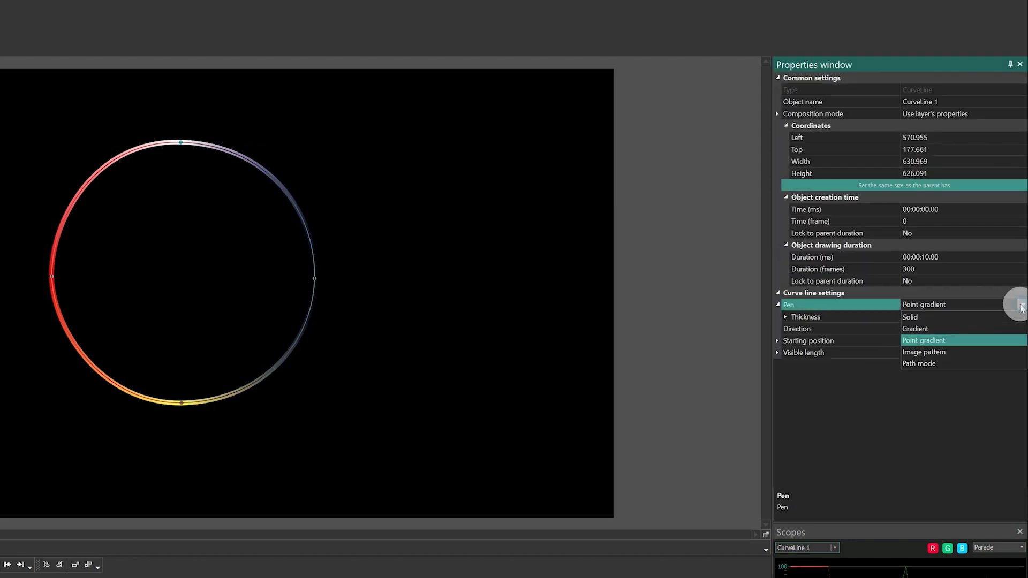
{"action": "left_click", "coordinate": [921, 354]}
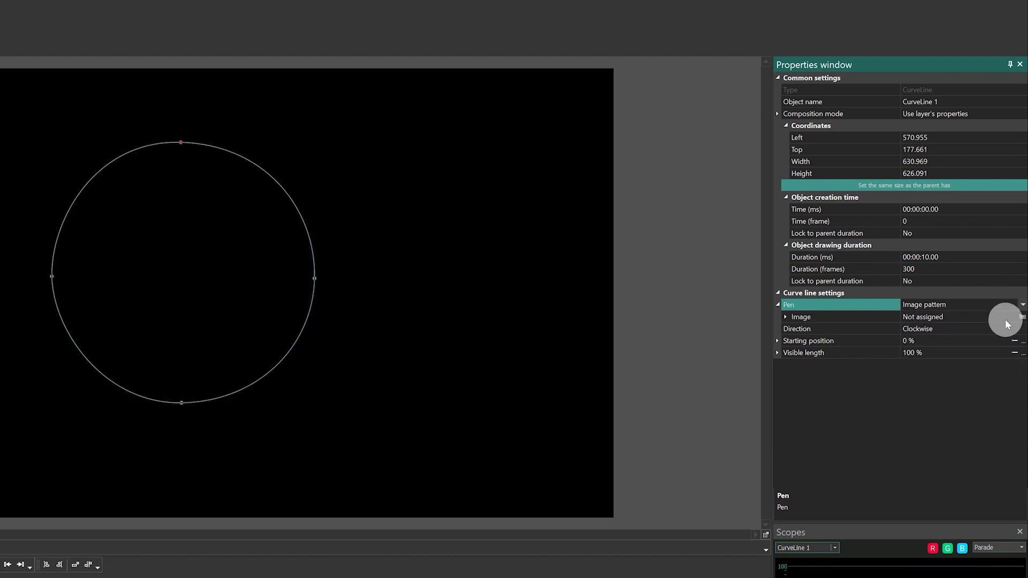
{"action": "left_click", "coordinate": [1023, 317]}
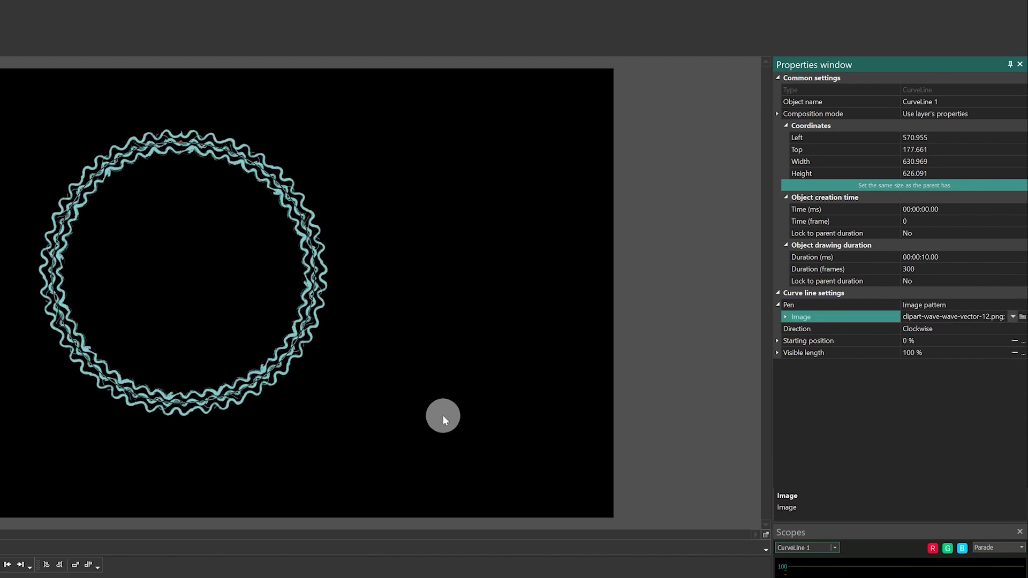
{"action": "left_click", "coordinate": [1011, 307]}
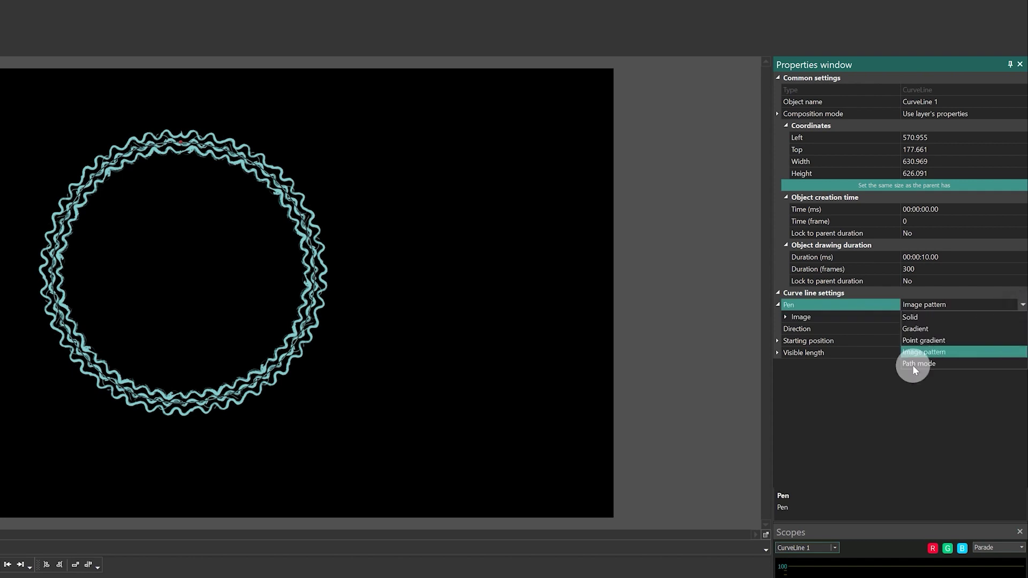
{"action": "left_click", "coordinate": [913, 365]}
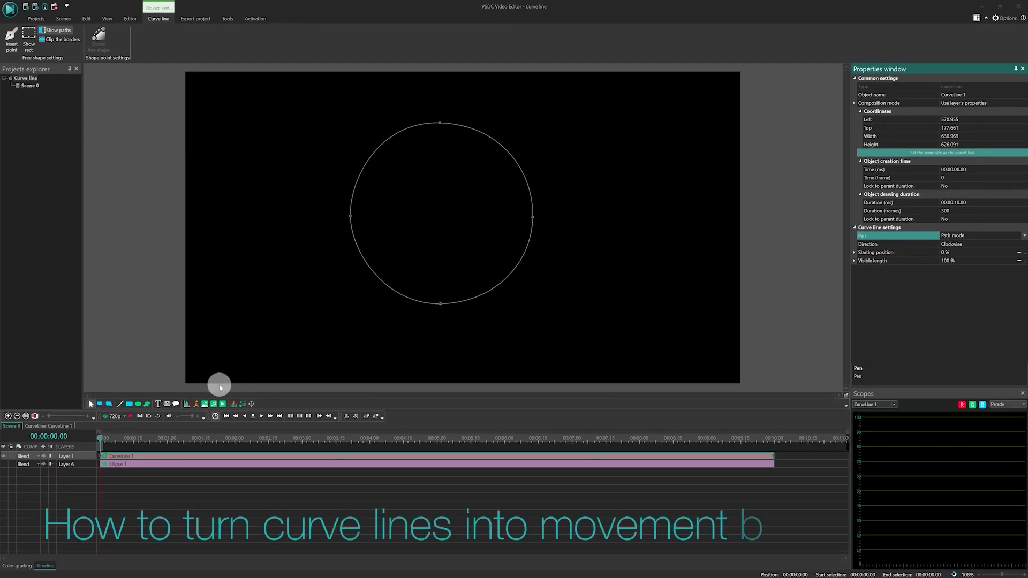
Step: Convert the CurveLine 1 clip into a movement path
{"action": "left_click", "coordinate": [183, 459]}
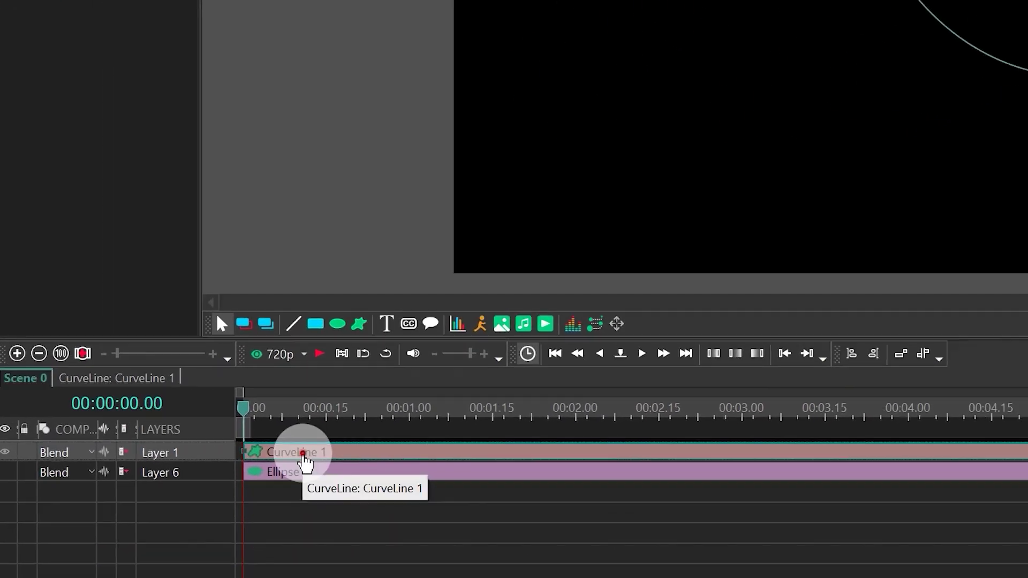
{"action": "right_click", "coordinate": [309, 443]}
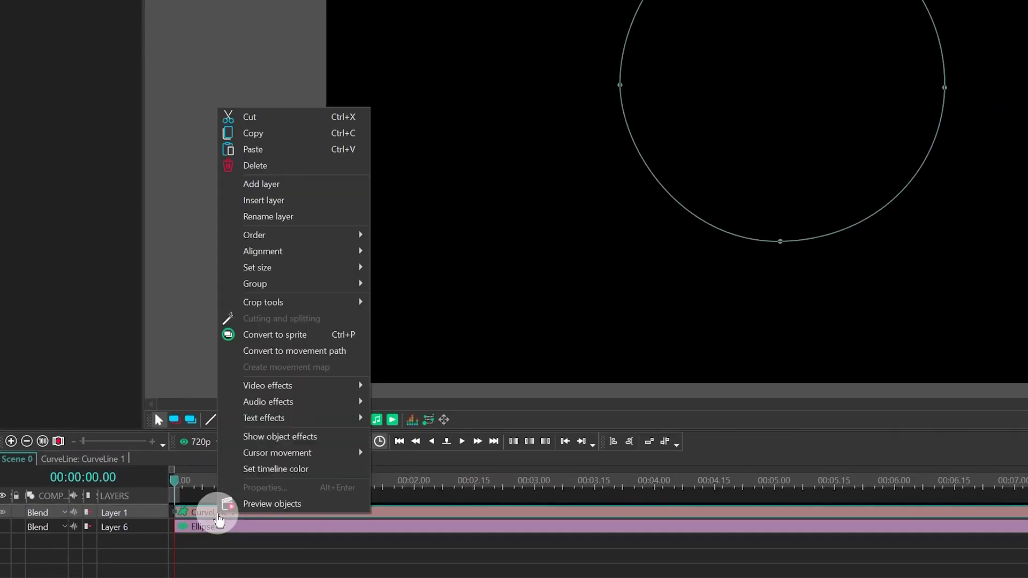
{"action": "left_click", "coordinate": [301, 354]}
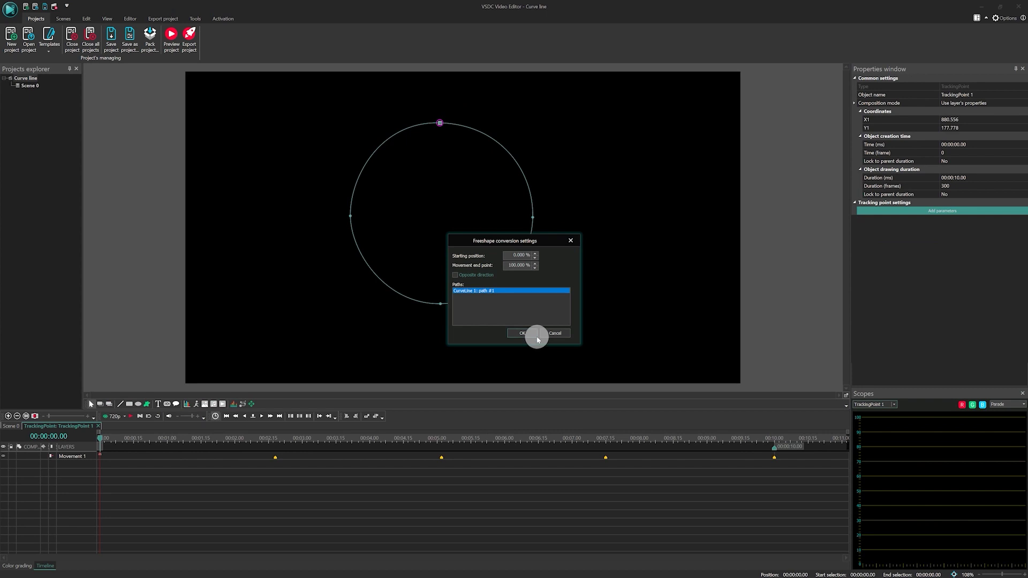
Step: Accept the conversion settings, copy the Movement 1 effect and return to Scene 0
{"action": "left_click", "coordinate": [524, 333]}
{"action": "left_click", "coordinate": [74, 459]}
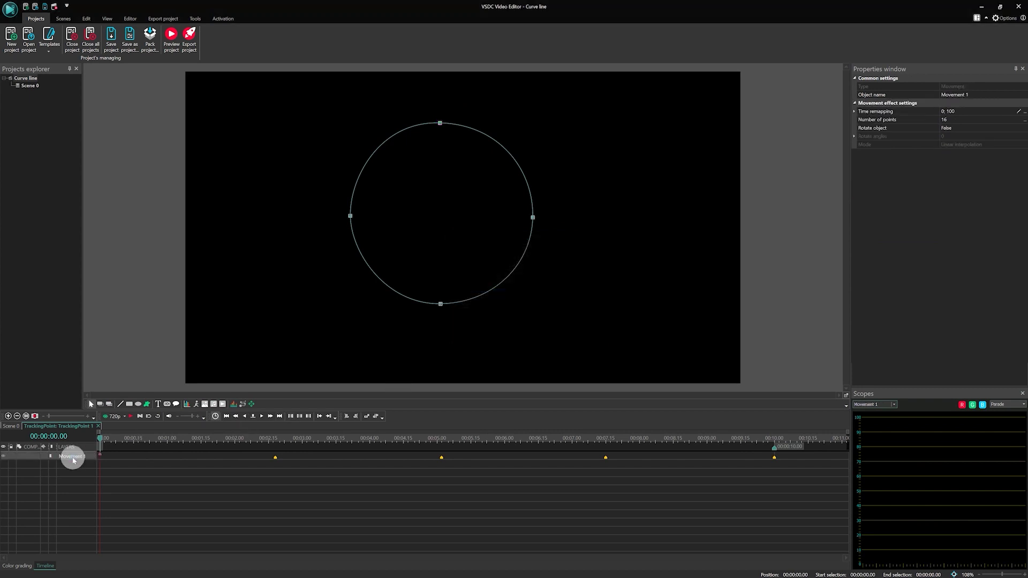
{"action": "right_click", "coordinate": [73, 460]}
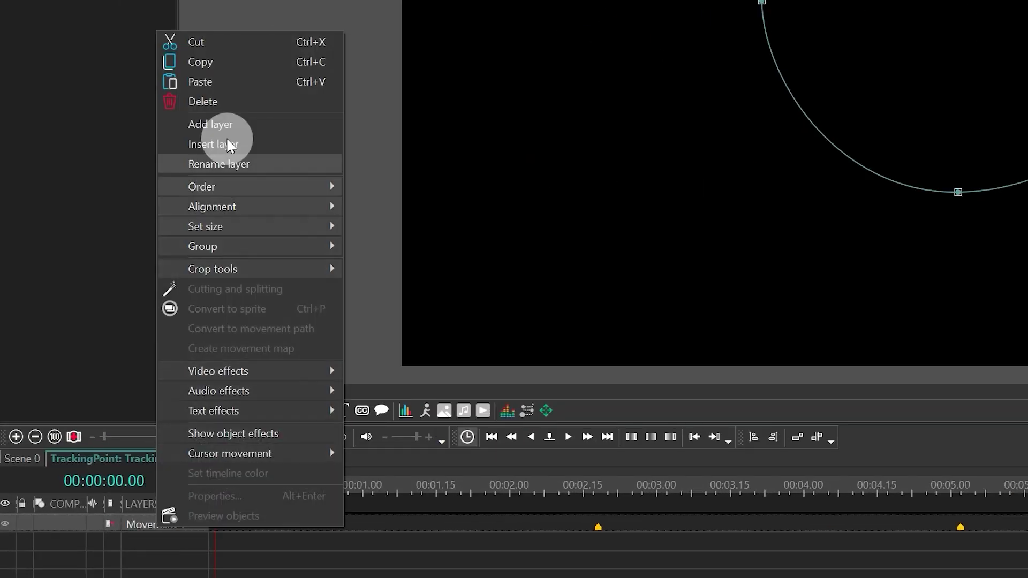
{"action": "left_click", "coordinate": [231, 67]}
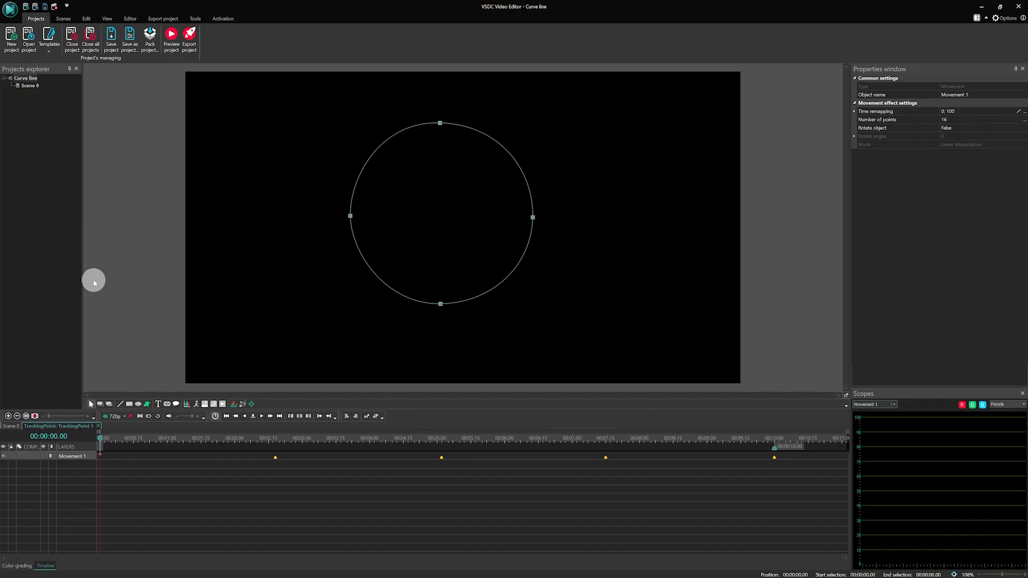
{"action": "left_click", "coordinate": [9, 427]}
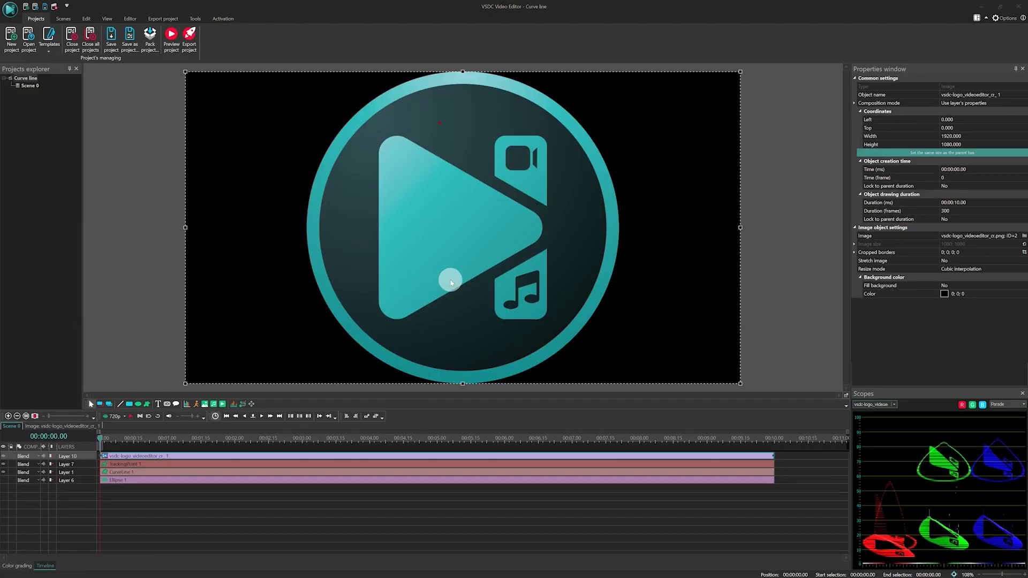
Step: Shrink the VSDC logo near the frame centre, open its timeline and preview the movement
{"action": "mouse_move", "coordinate": [747, 75]}
{"action": "left_mouse_down"}
{"action": "mouse_move", "coordinate": [442, 279]}
{"action": "mouse_move", "coordinate": [324, 303]}
{"action": "left_mouse_up"}
{"action": "left_click_drag", "start_coordinate": [255, 344], "coordinate": [374, 277]}
{"action": "left_click", "coordinate": [265, 507]}
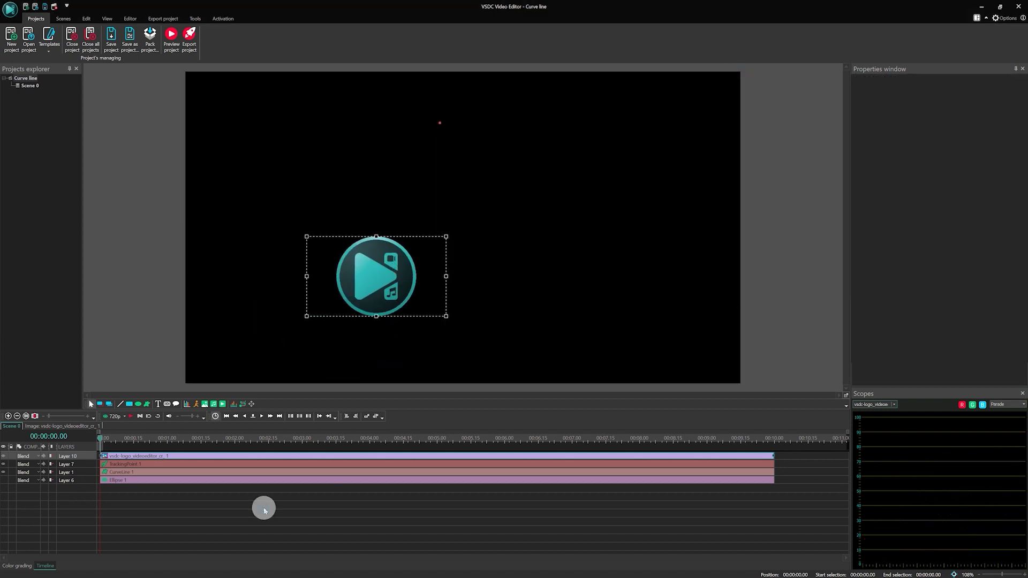
{"action": "double_click", "coordinate": [111, 456]}
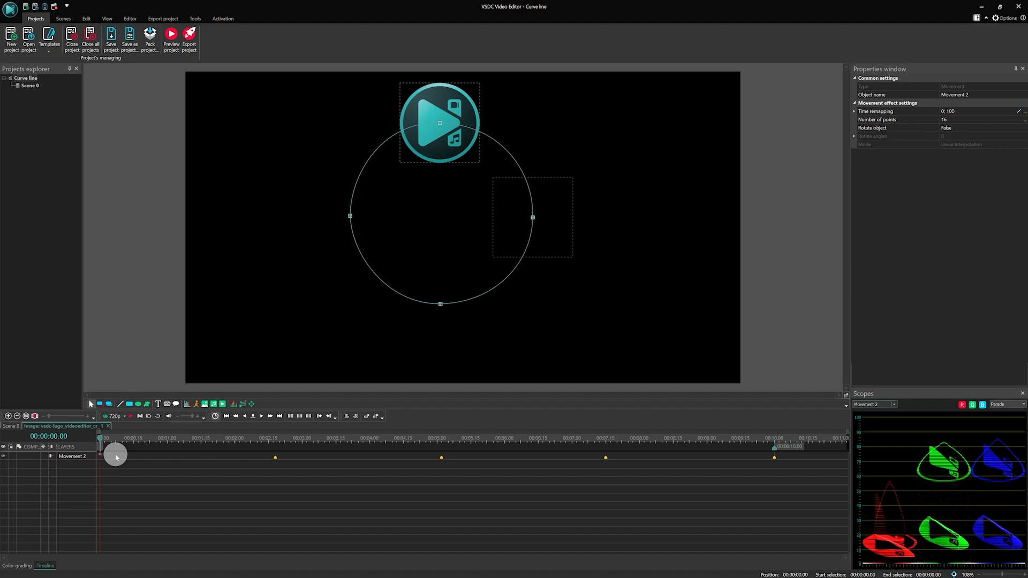
{"action": "key", "text": "space"}
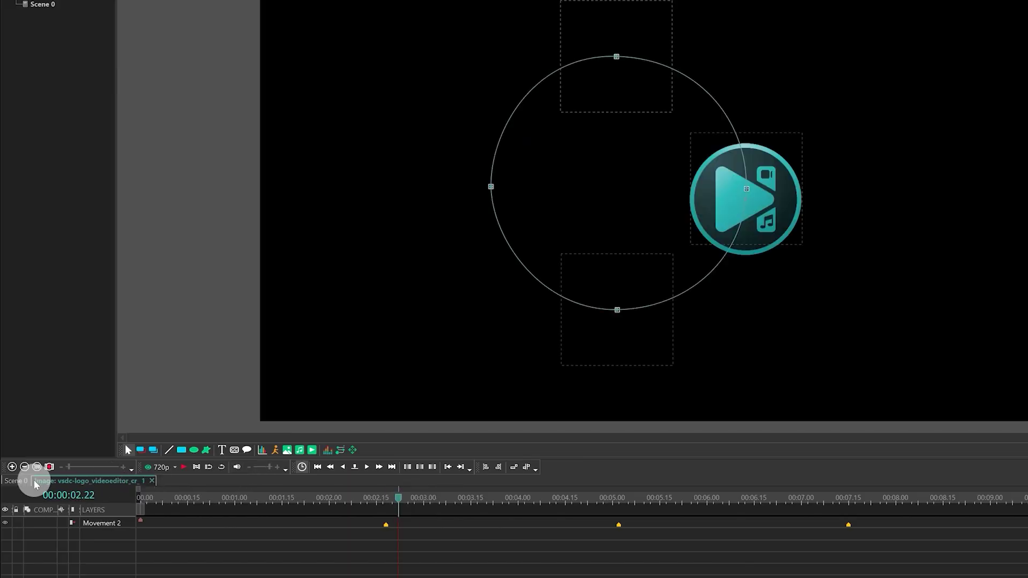
Step: Return to Scene 0 and open the text/counter object dropdown
{"action": "left_click", "coordinate": [29, 481]}
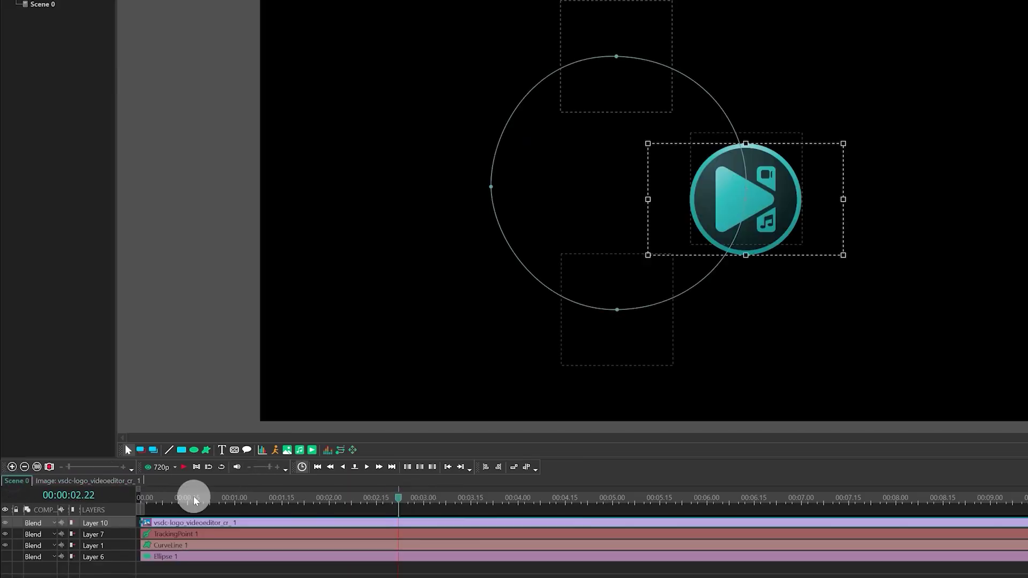
{"action": "left_click", "coordinate": [230, 451]}
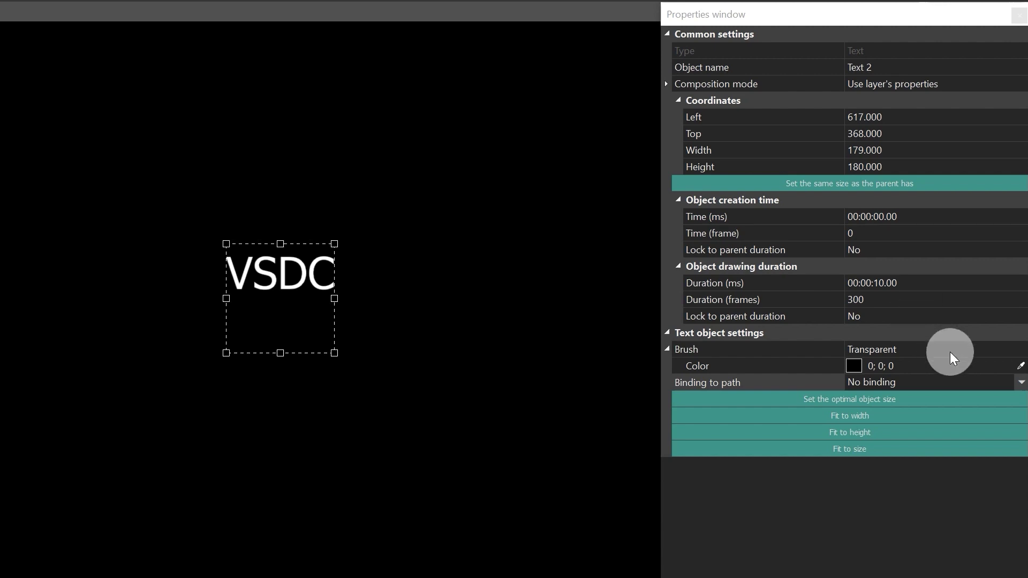
Step: Bind the VSDC text to CurveLine 1, cycling Mode through Center and Bottom back to Top
{"action": "left_click", "coordinate": [1014, 382]}
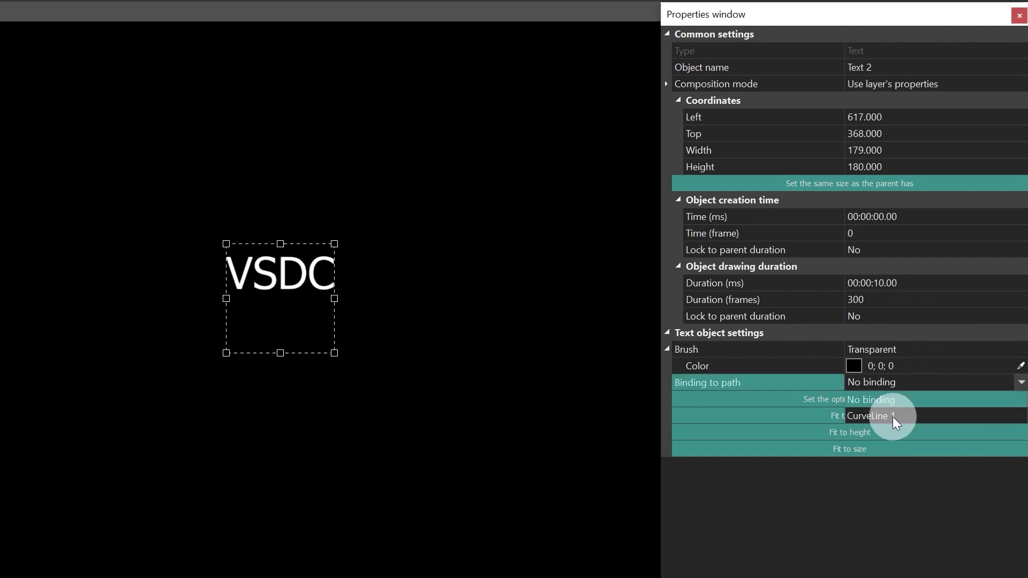
{"action": "left_click", "coordinate": [893, 417]}
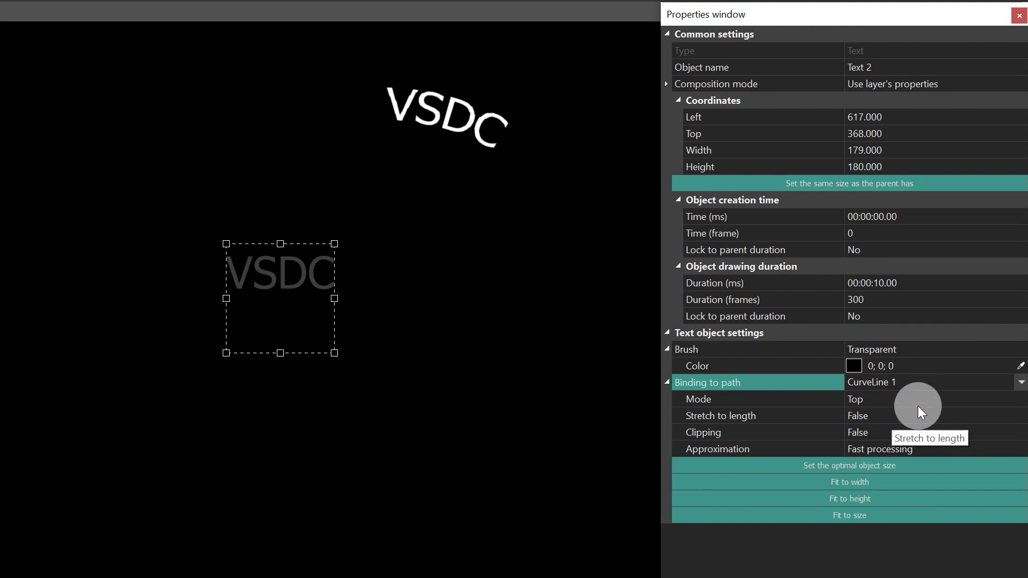
{"action": "double_click", "coordinate": [991, 401]}
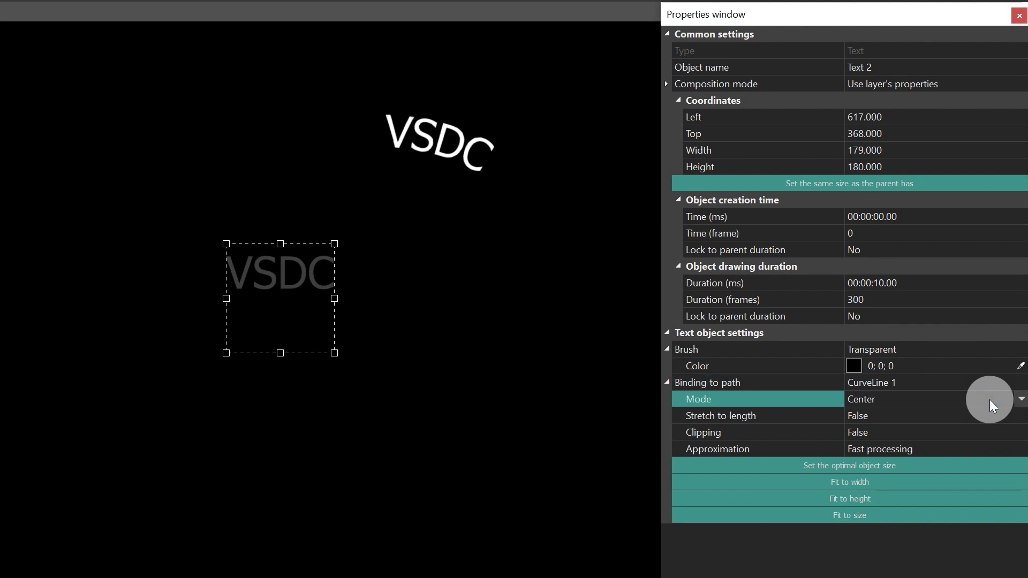
{"action": "double_click", "coordinate": [991, 405]}
{"action": "double_click", "coordinate": [991, 406]}
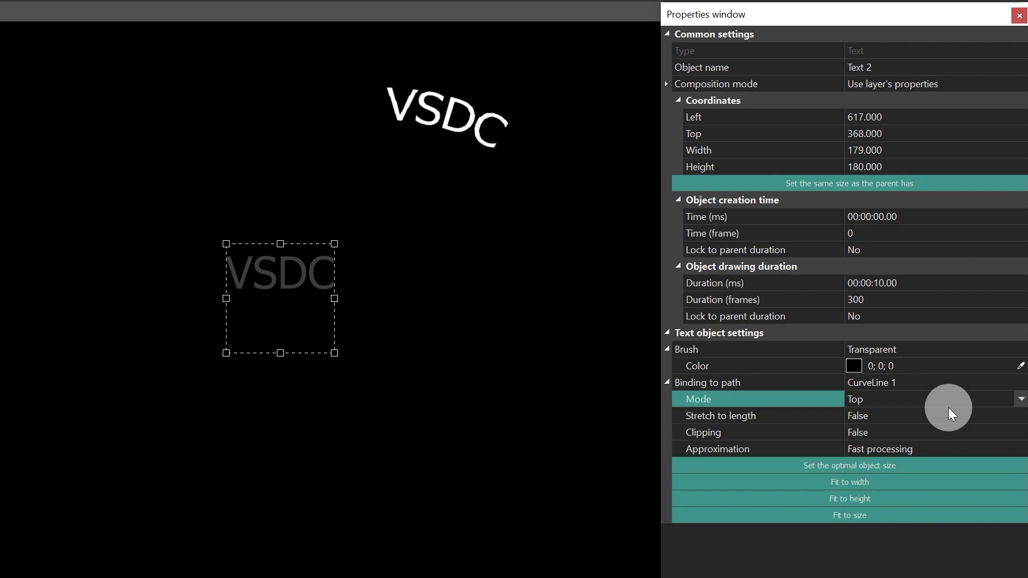
Step: Toggle Stretch to length True then False, and set Approximation to High quality
{"action": "double_click", "coordinate": [930, 417]}
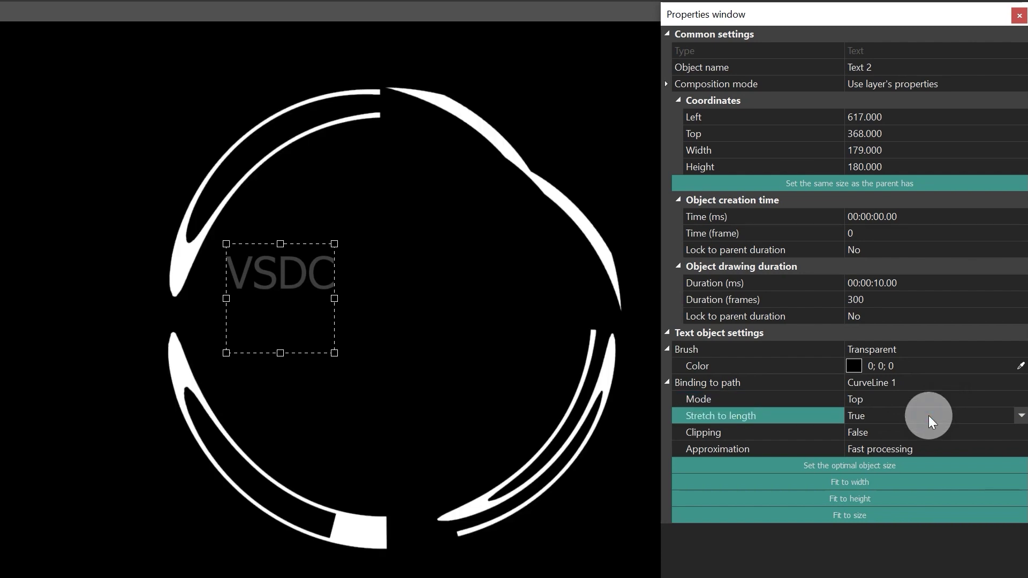
{"action": "double_click", "coordinate": [930, 417]}
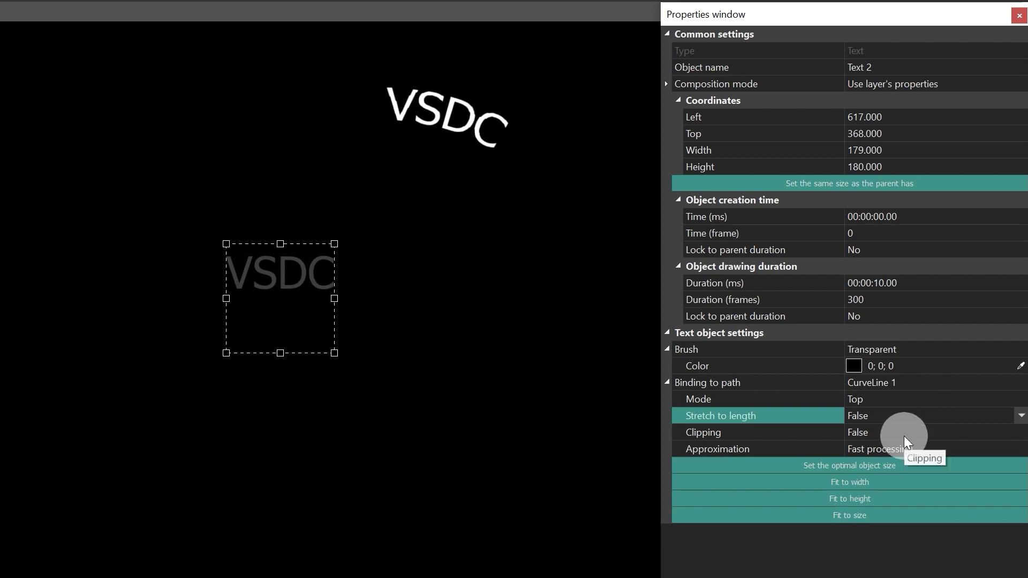
{"action": "double_click", "coordinate": [905, 450]}
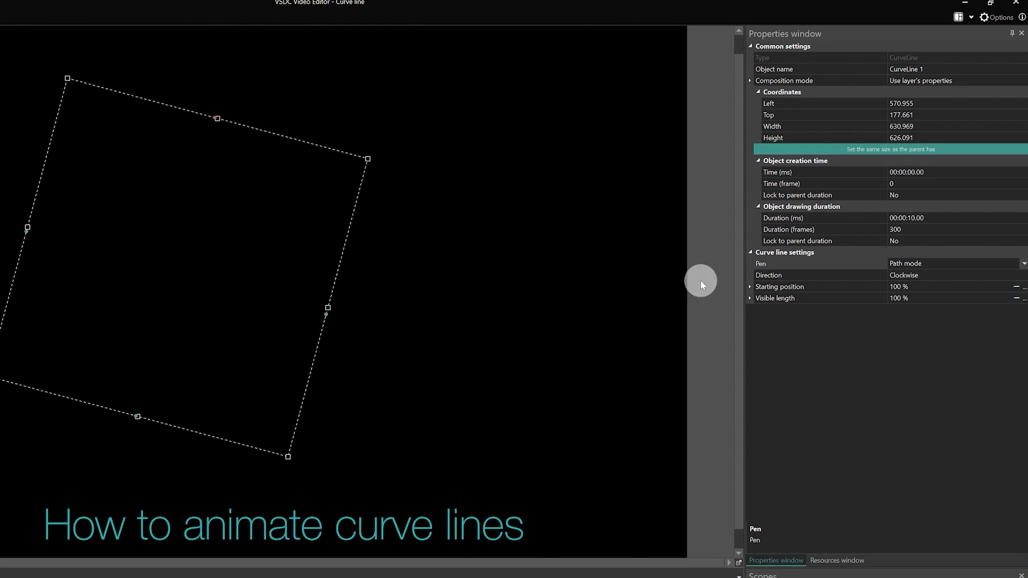
Step: Switch CurveLine 1's pen from Path mode to a white-to-red gradient stroke
{"action": "left_click", "coordinate": [964, 263]}
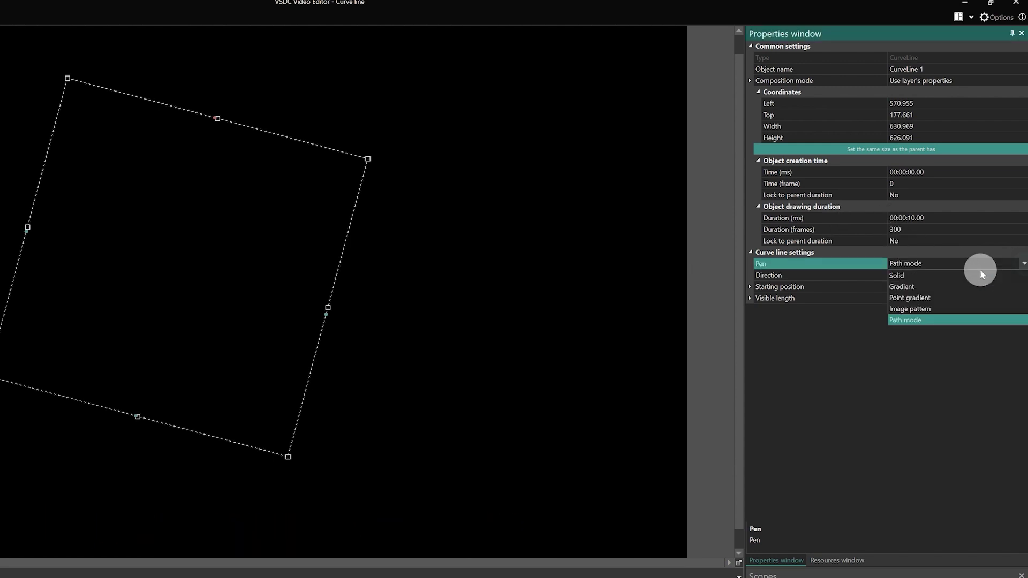
{"action": "left_click", "coordinate": [912, 289]}
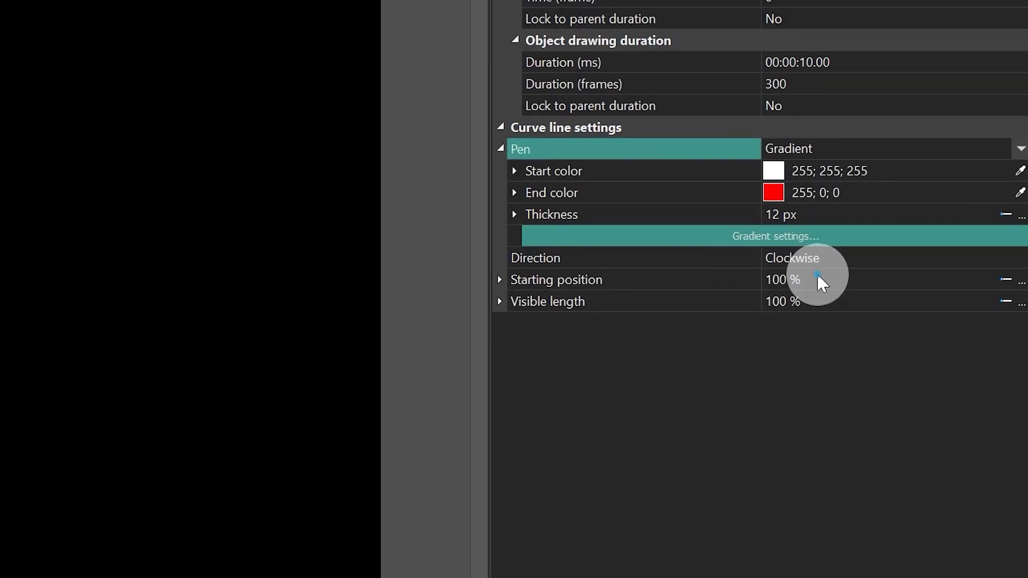
{"action": "left_click", "coordinate": [817, 276]}
{"action": "left_click", "coordinate": [813, 298]}
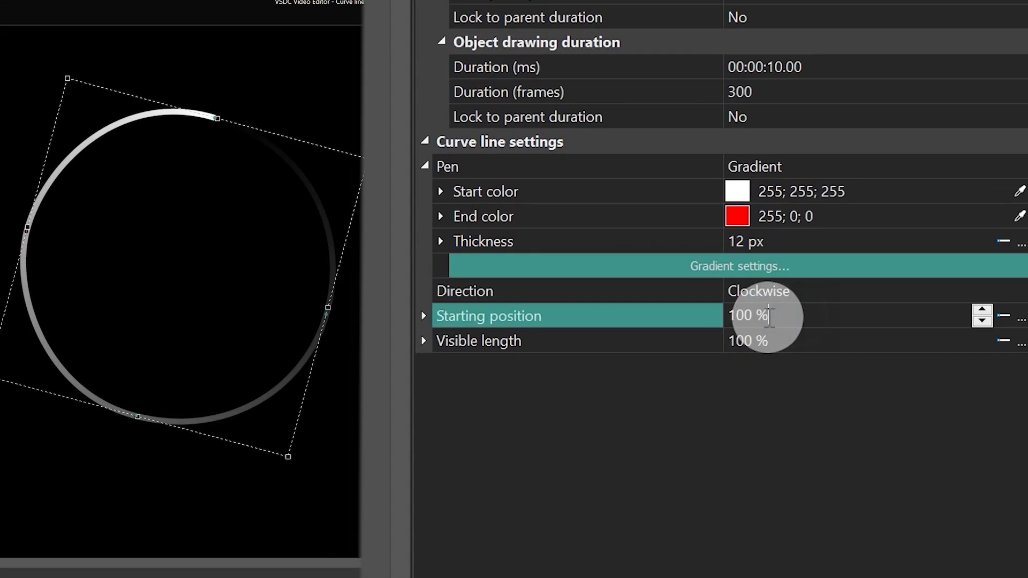
Step: Set the curve's starting position to 20% and its visible length to 70%
{"action": "left_click_drag", "start_coordinate": [769, 322], "coordinate": [696, 327]}
{"action": "type", "text": "20"}
{"action": "key", "text": "Return"}
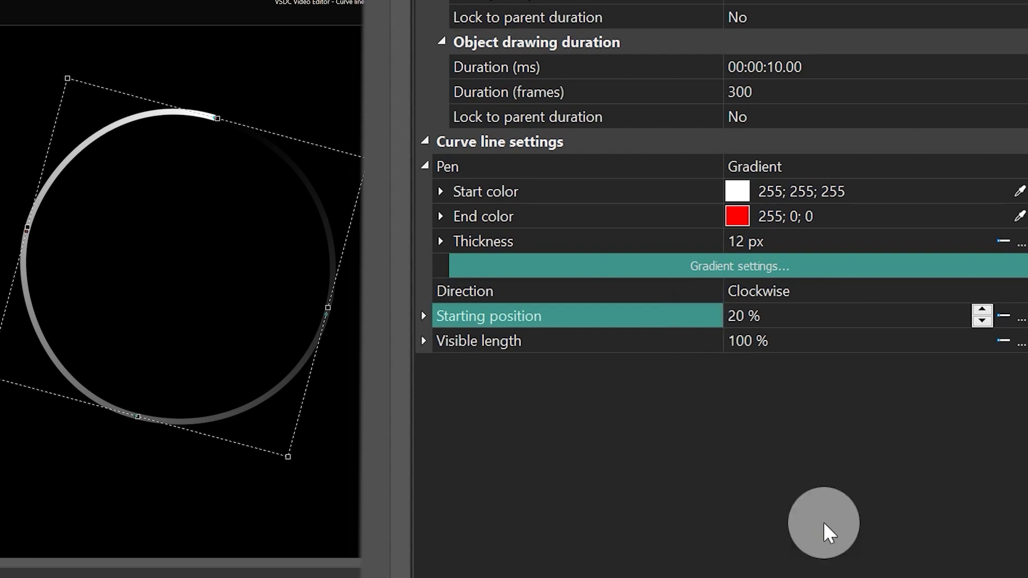
{"action": "mouse_move", "coordinate": [815, 354]}
{"action": "left_mouse_down"}
{"action": "mouse_move", "coordinate": [815, 344]}
{"action": "mouse_move", "coordinate": [628, 358]}
{"action": "left_mouse_up"}
{"action": "type", "text": "70"}
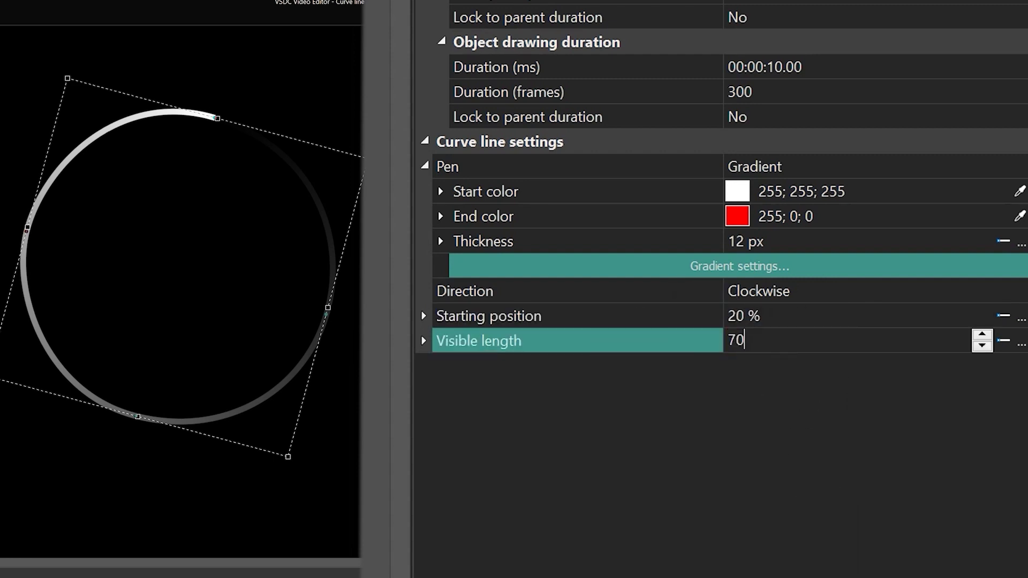
{"action": "key", "text": "Return"}
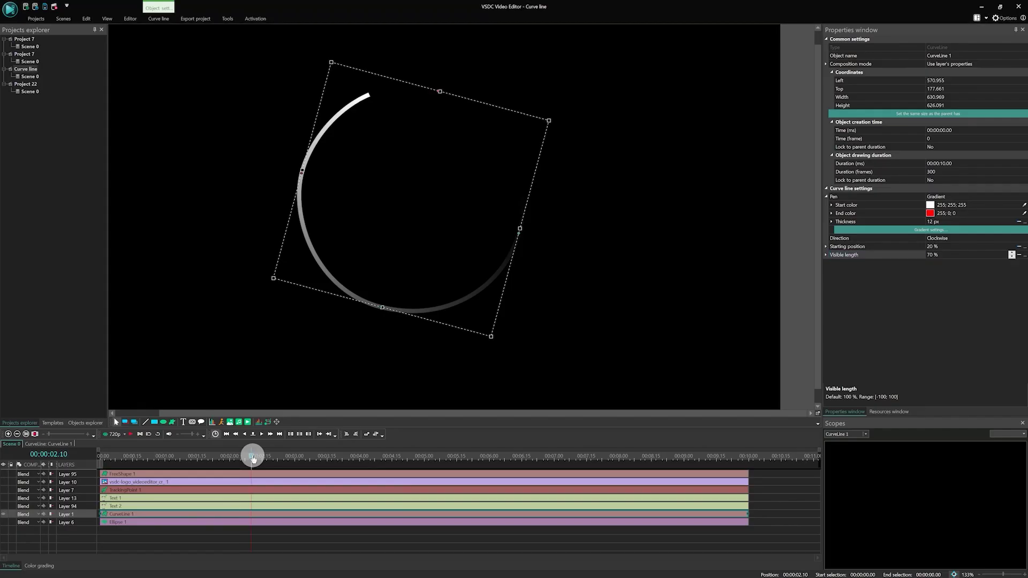
{"action": "left_click", "coordinate": [253, 458]}
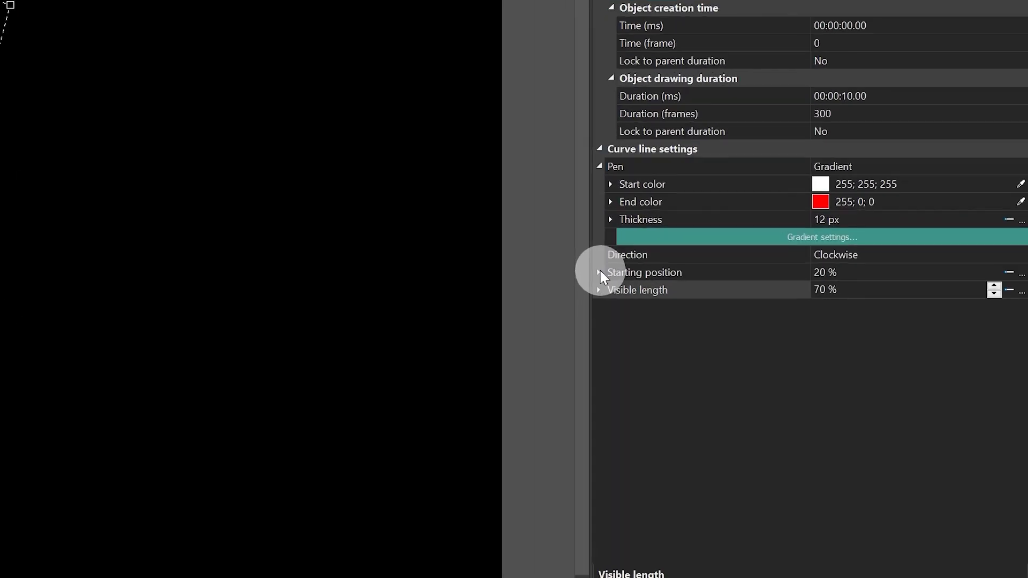
Step: Animate Starting position from an initial 100% to a final 0%
{"action": "left_click", "coordinate": [827, 247]}
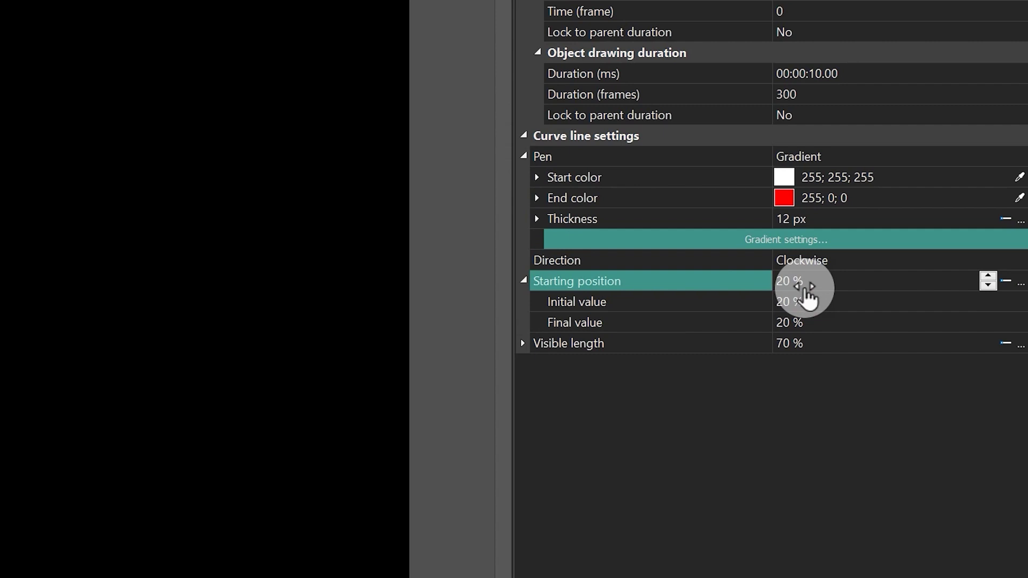
{"action": "left_click", "coordinate": [809, 302]}
{"action": "type", "text": "0"}
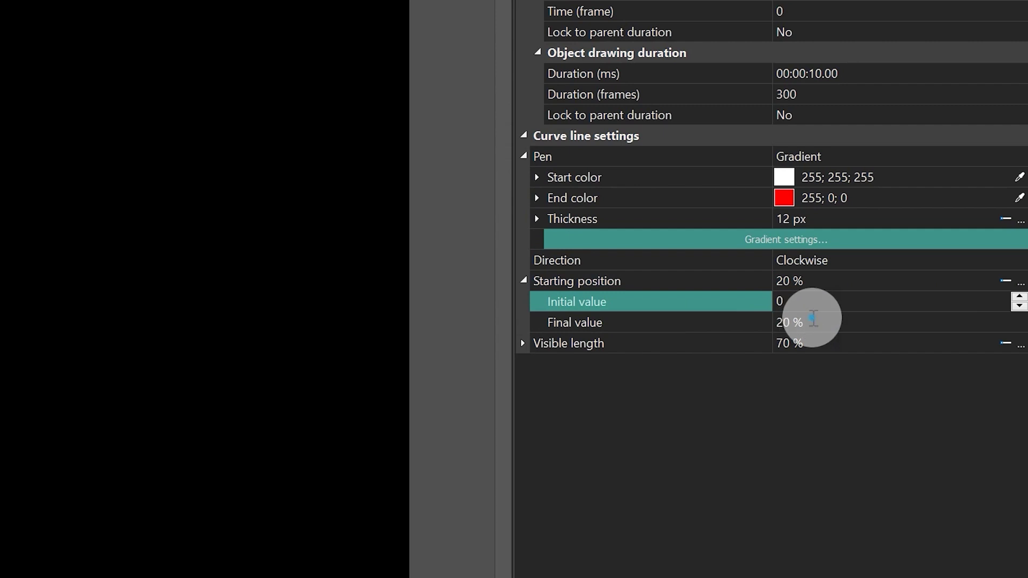
{"action": "left_click", "coordinate": [810, 322]}
{"action": "type", "text": "50"}
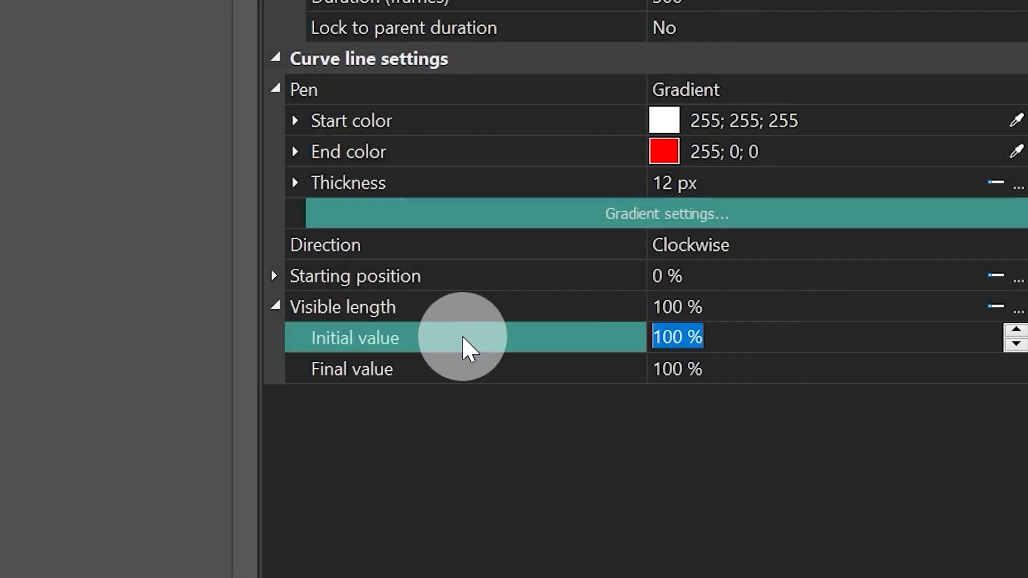
{"action": "type", "text": "100"}
{"action": "left_click", "coordinate": [354, 369]}
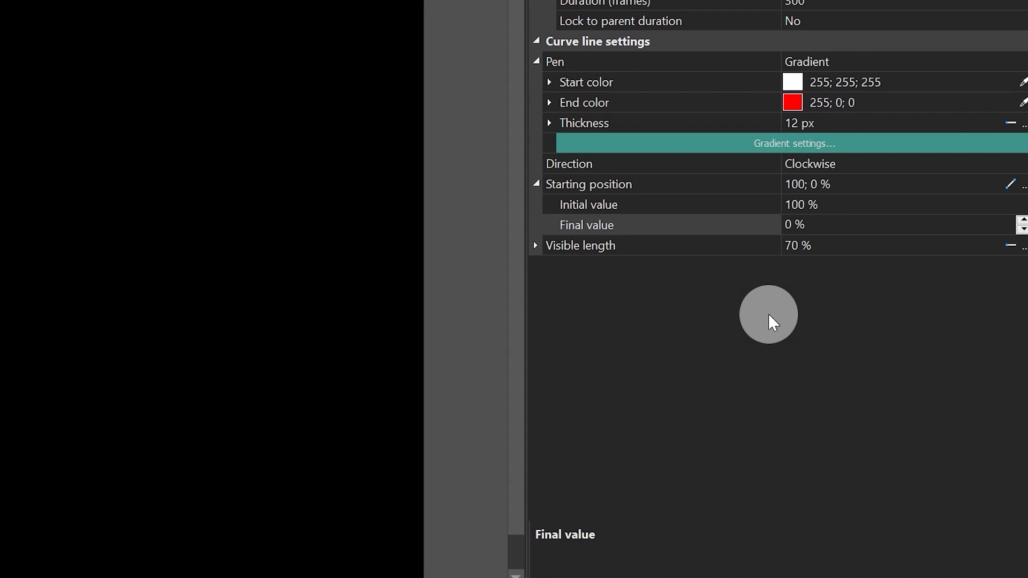
Step: Set the newest ring's visible length to 10% and animate its start from 0% to 100%
{"action": "left_click", "coordinate": [947, 273]}
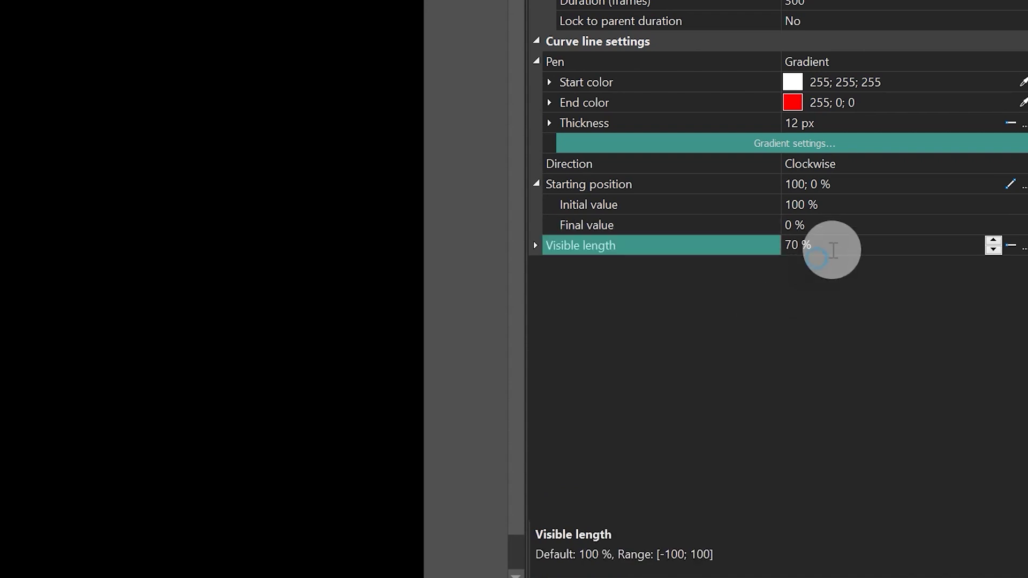
{"action": "double_click", "coordinate": [833, 250]}
{"action": "type", "text": "10"}
{"action": "key", "text": "Return"}
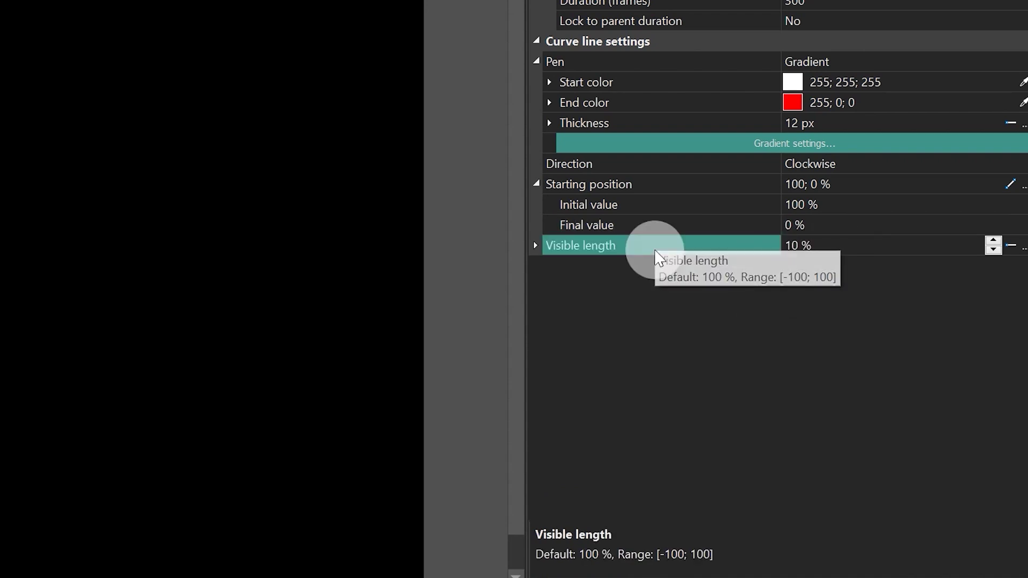
{"action": "left_click", "coordinate": [782, 206]}
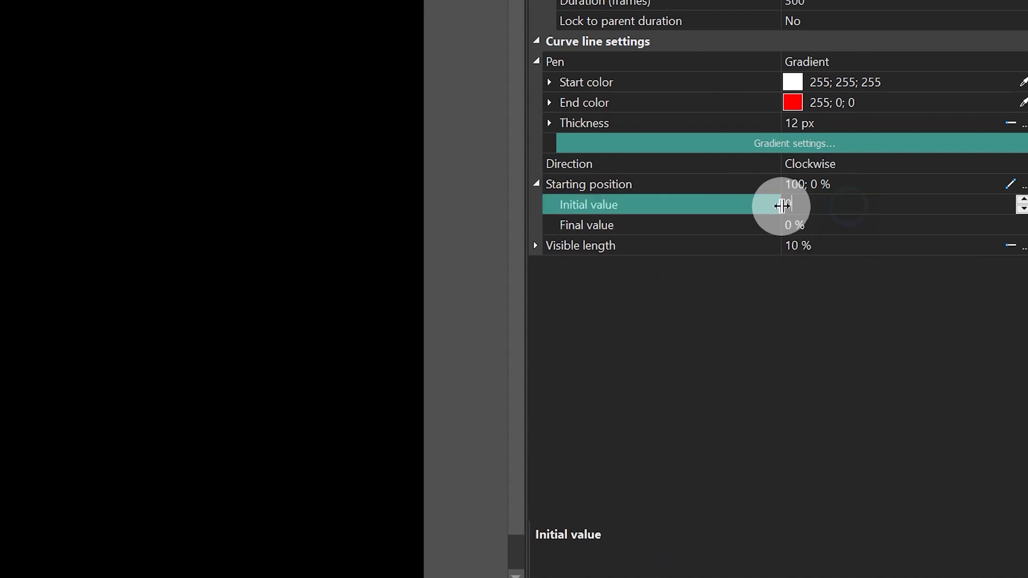
{"action": "type", "text": "0"}
{"action": "left_click", "coordinate": [795, 224]}
{"action": "type", "text": "100"}
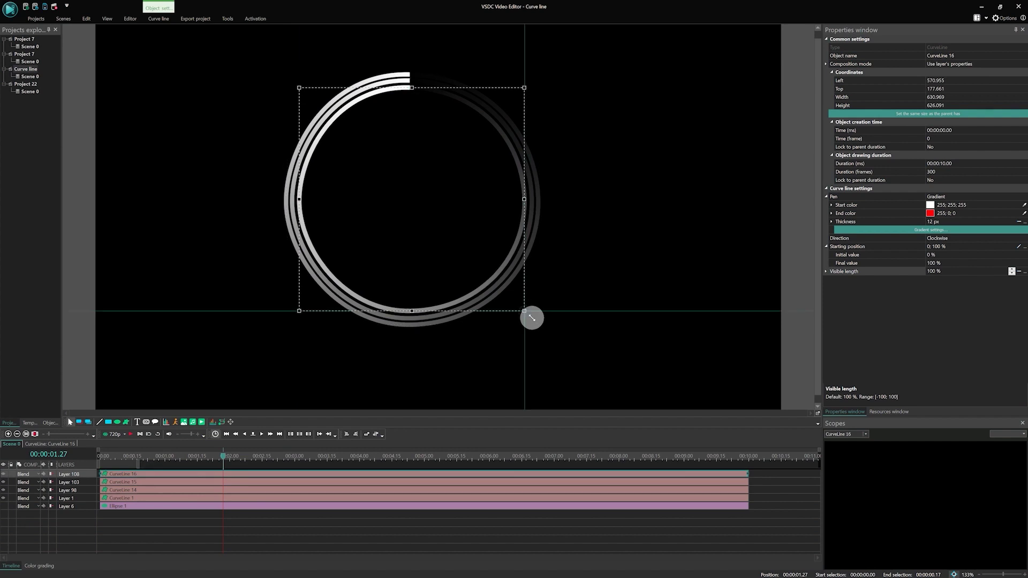
Step: Paste two copies of the gradient ring, enlarge them into outer circles, and select CurveLine 14
{"action": "key", "text": "ctrl+v"}
{"action": "left_click_drag", "start_coordinate": [299, 87], "coordinate": [271, 57]}
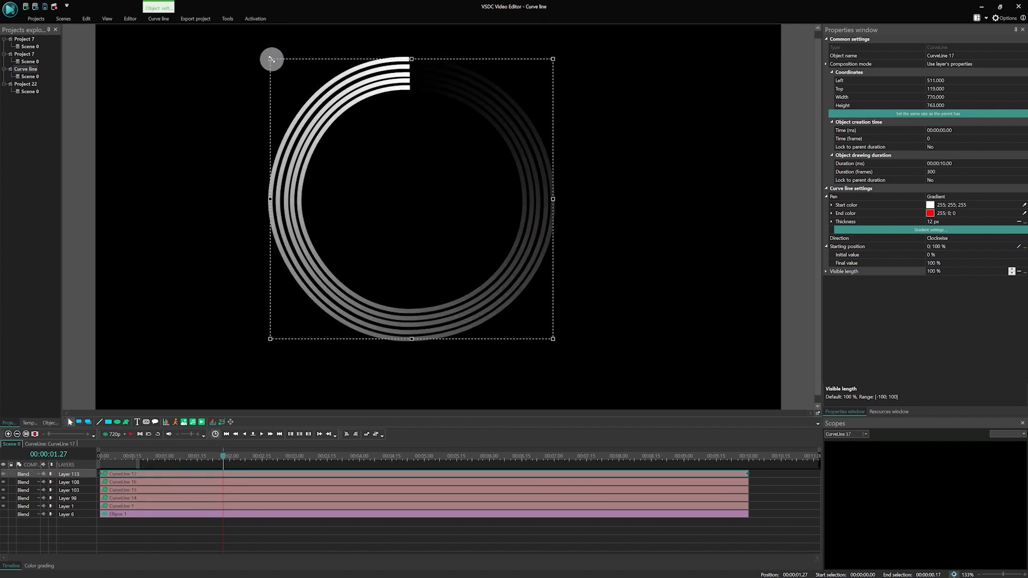
{"action": "left_click_drag", "start_coordinate": [544, 329], "coordinate": [565, 345]}
{"action": "key", "text": "ctrl+v"}
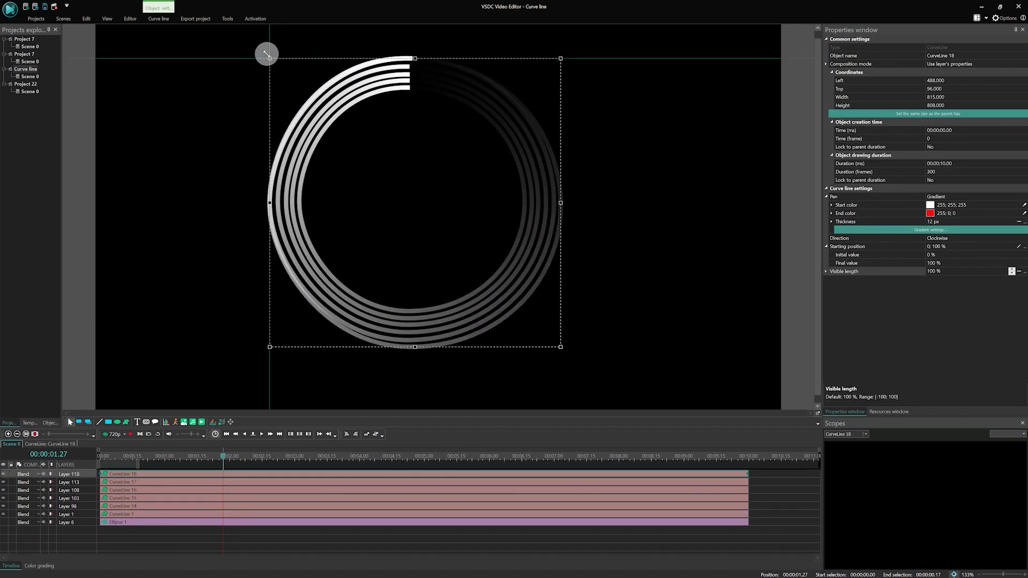
{"action": "left_click_drag", "start_coordinate": [266, 51], "coordinate": [261, 50]}
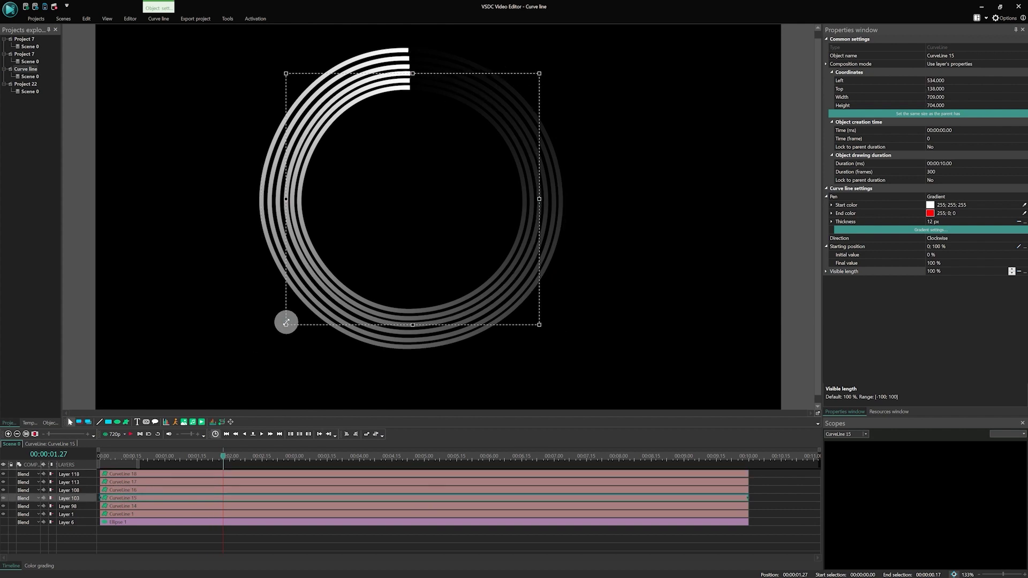
{"action": "left_click", "coordinate": [229, 521]}
{"action": "left_click", "coordinate": [890, 271]}
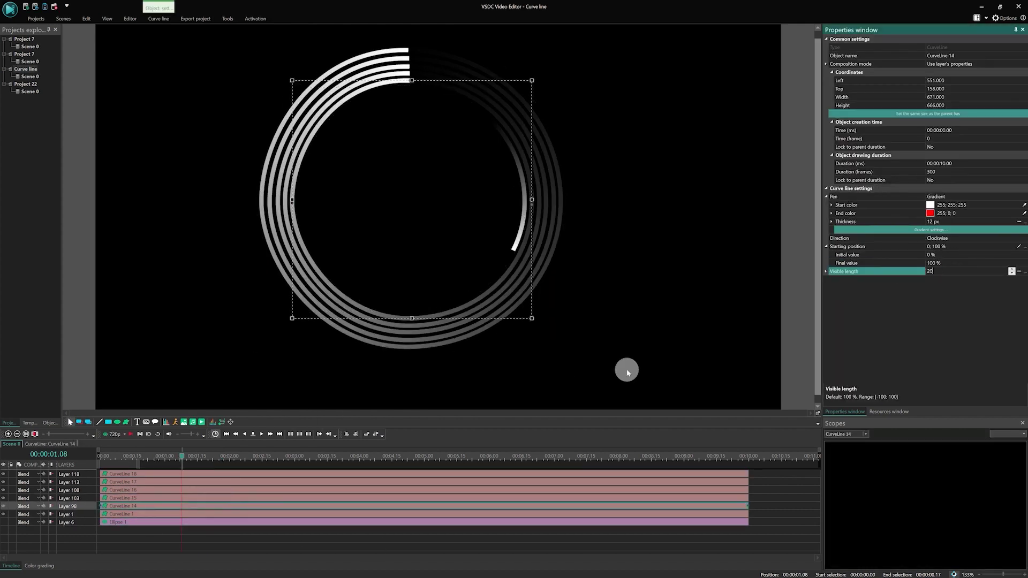